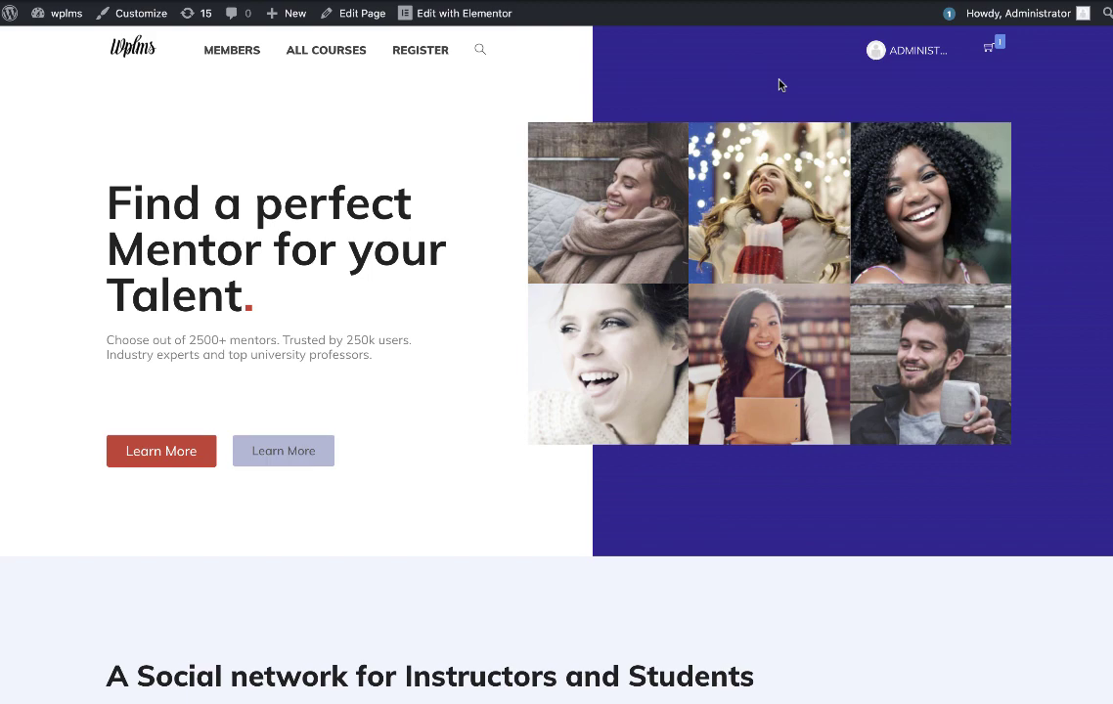
{"action": "mouse_move", "coordinate": [915, 54]}
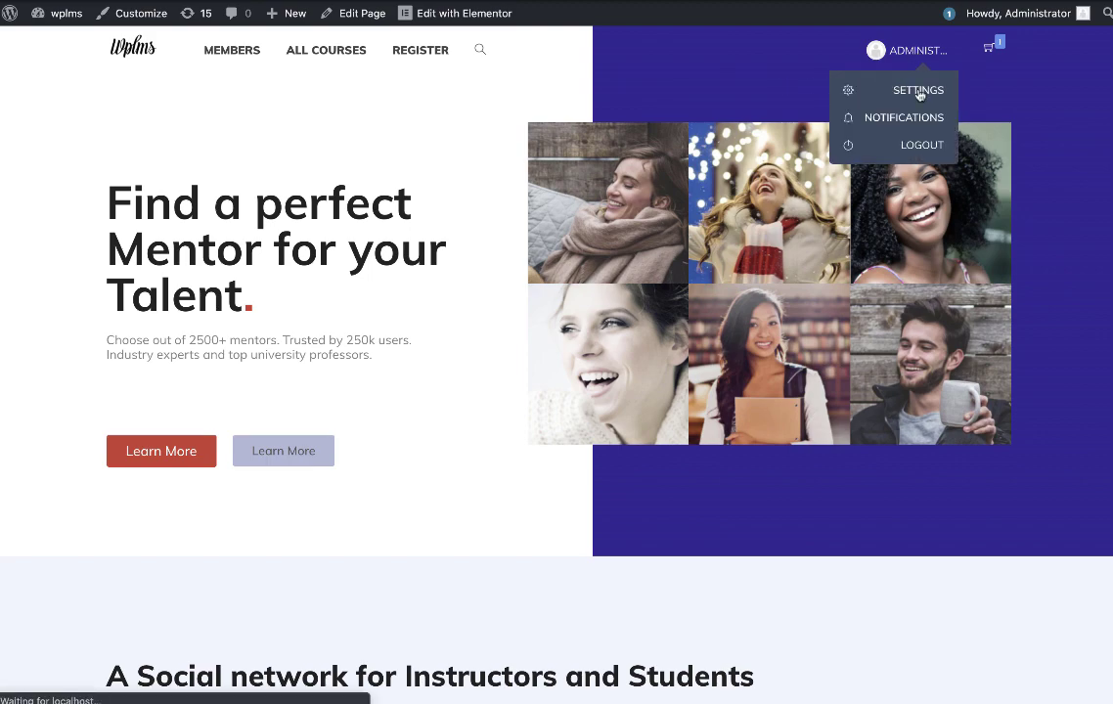
{"action": "left_click", "coordinate": [919, 94]}
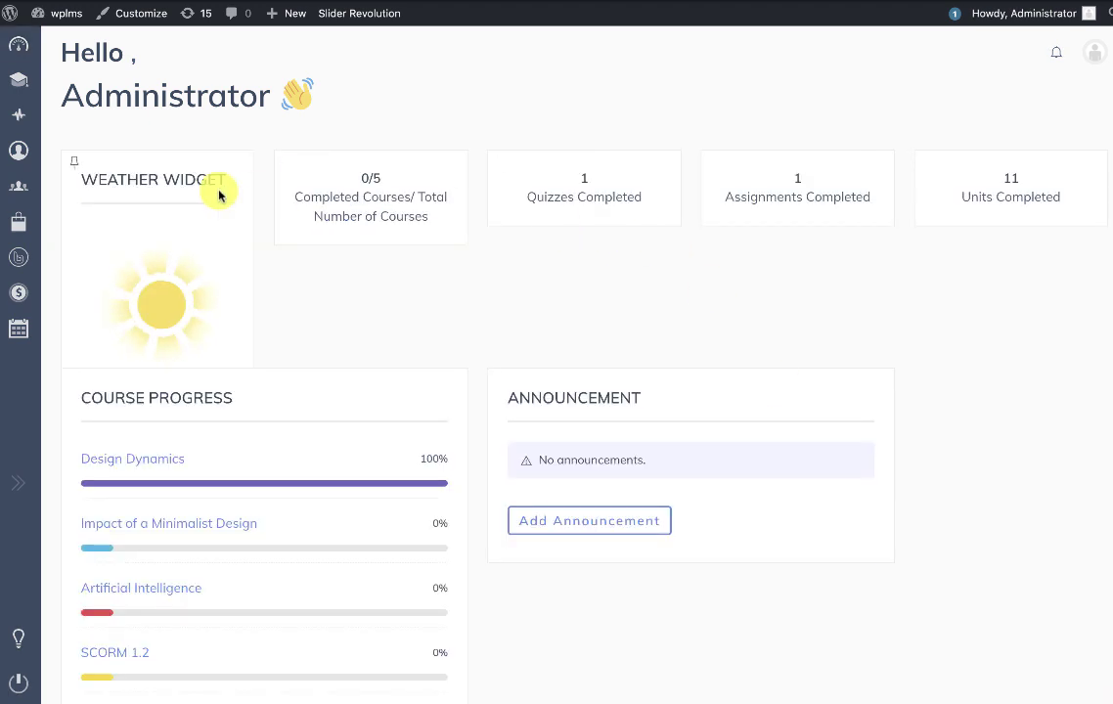
Step: Open the admin Dashboard from the wplms admin-bar menu in a new tab and switch to it
{"action": "mouse_move", "coordinate": [56, 17]}
{"action": "right_click", "coordinate": [55, 39]}
{"action": "left_click", "coordinate": [67, 42]}
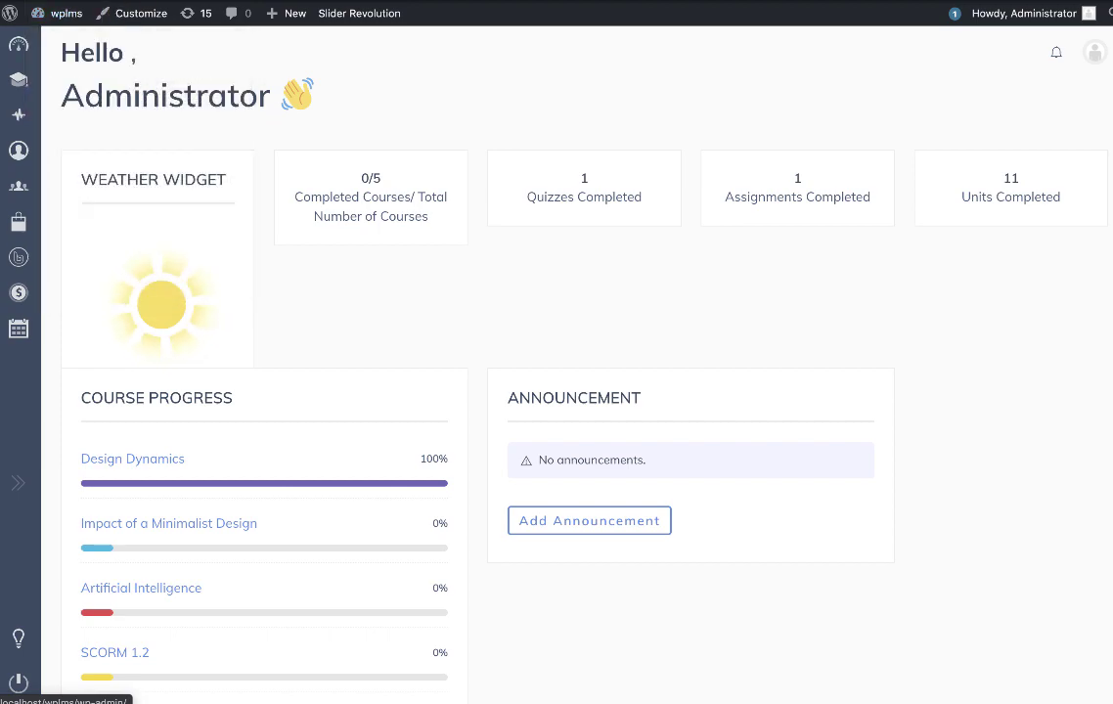
{"action": "key", "text": "ctrl+Tab"}
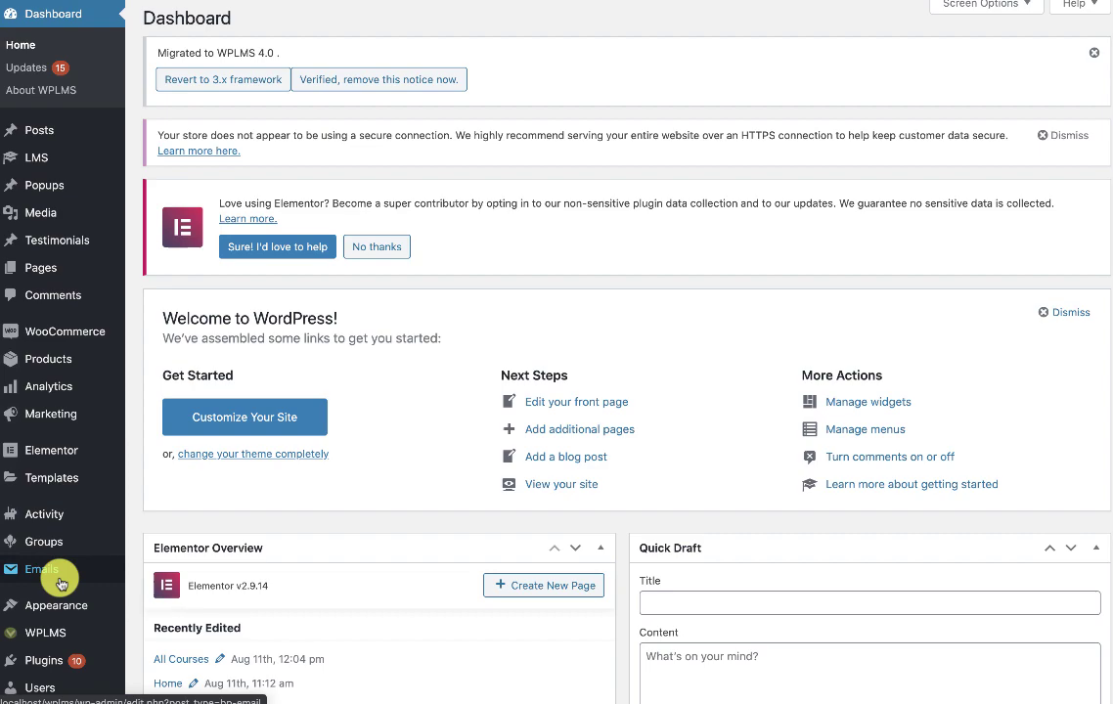
Step: Go to Appearance > Widgets and expand the VibeBP Member Dashboard sidebar to list its widgets
{"action": "mouse_move", "coordinate": [58, 601]}
{"action": "left_click", "coordinate": [162, 529]}
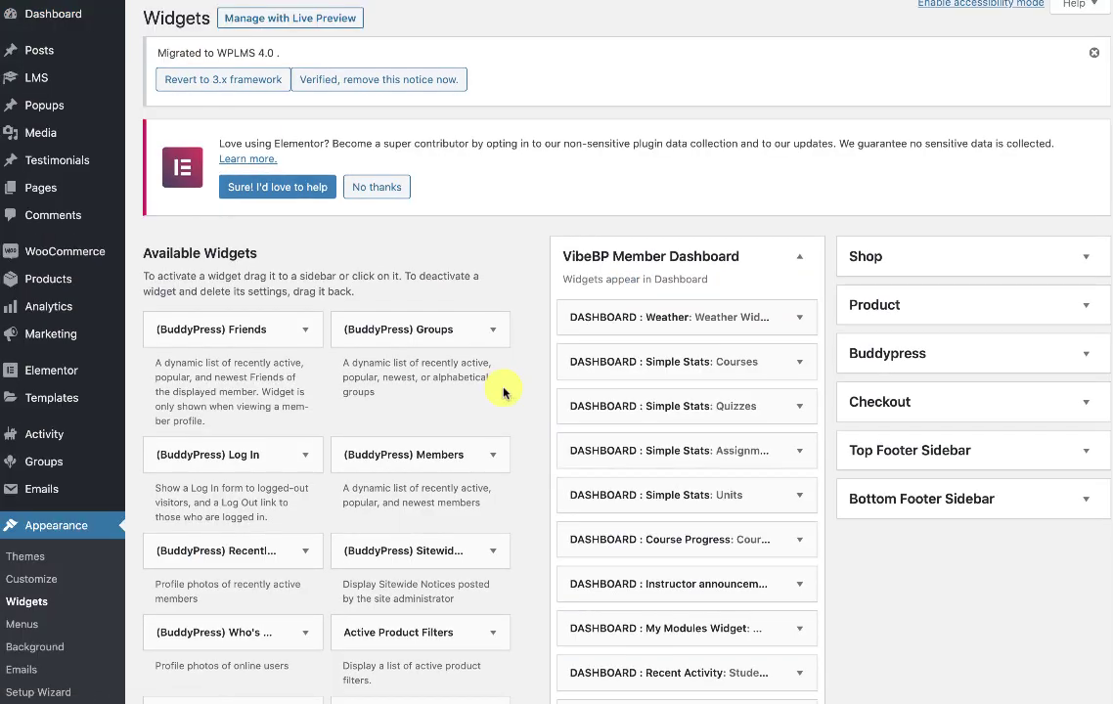
{"action": "scroll", "coordinate": [504, 390], "scroll_direction": "down", "scroll_amount": 3}
{"action": "left_click", "coordinate": [799, 122]}
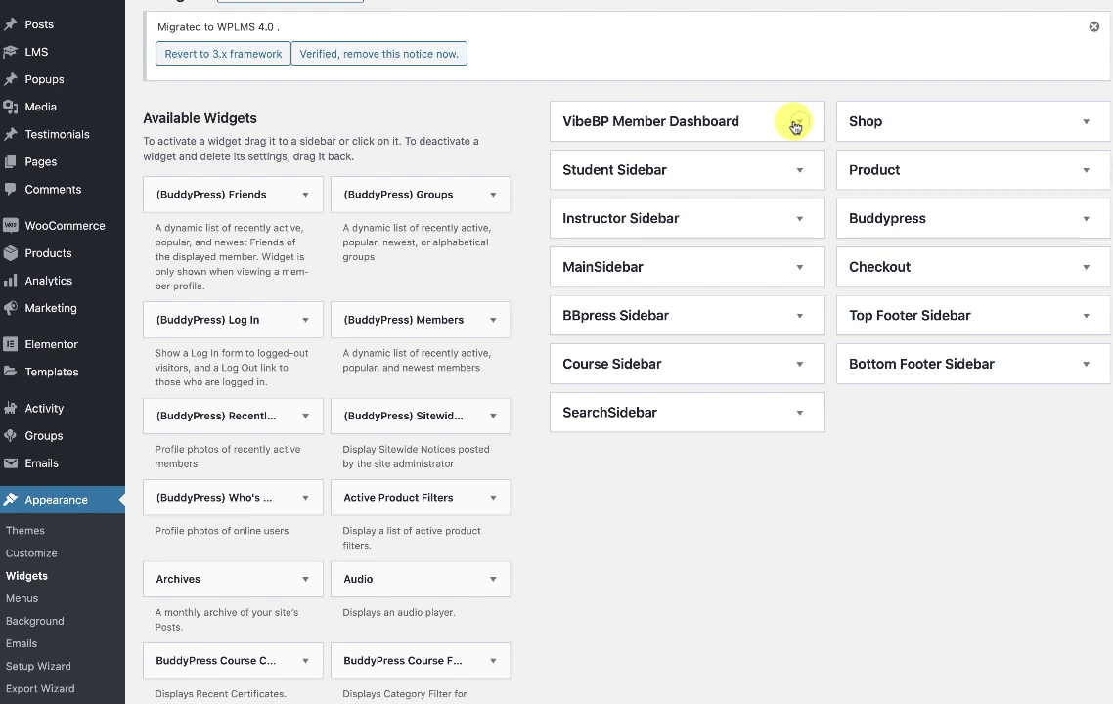
{"action": "left_click", "coordinate": [795, 125]}
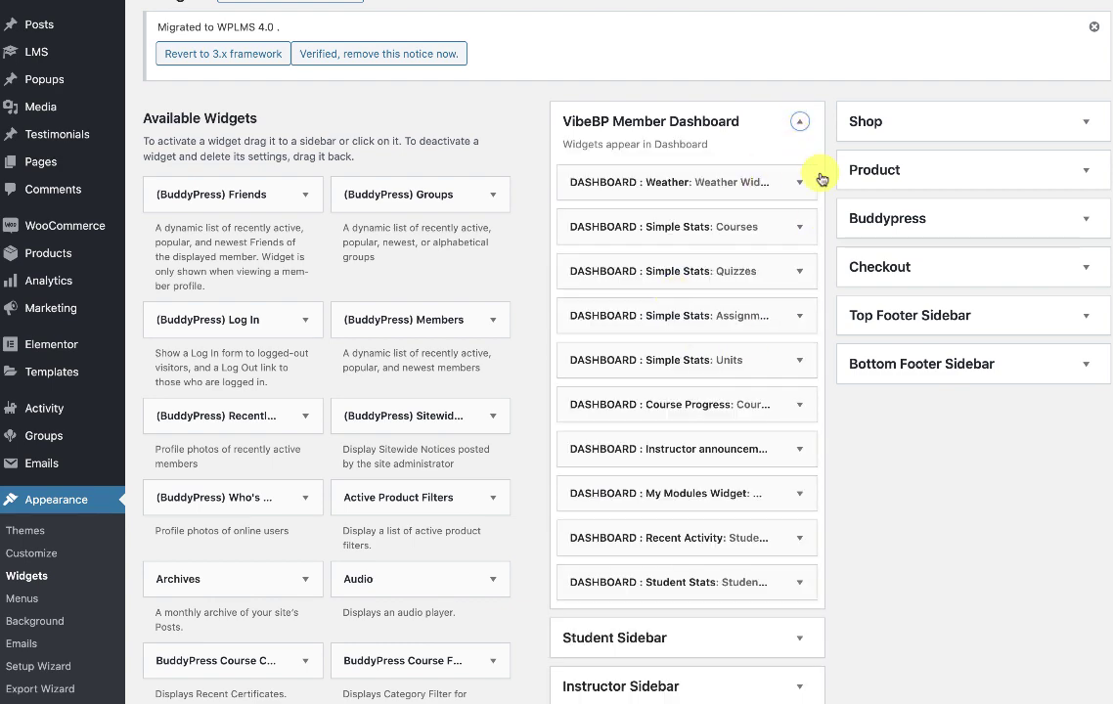
{"action": "left_click", "coordinate": [801, 123]}
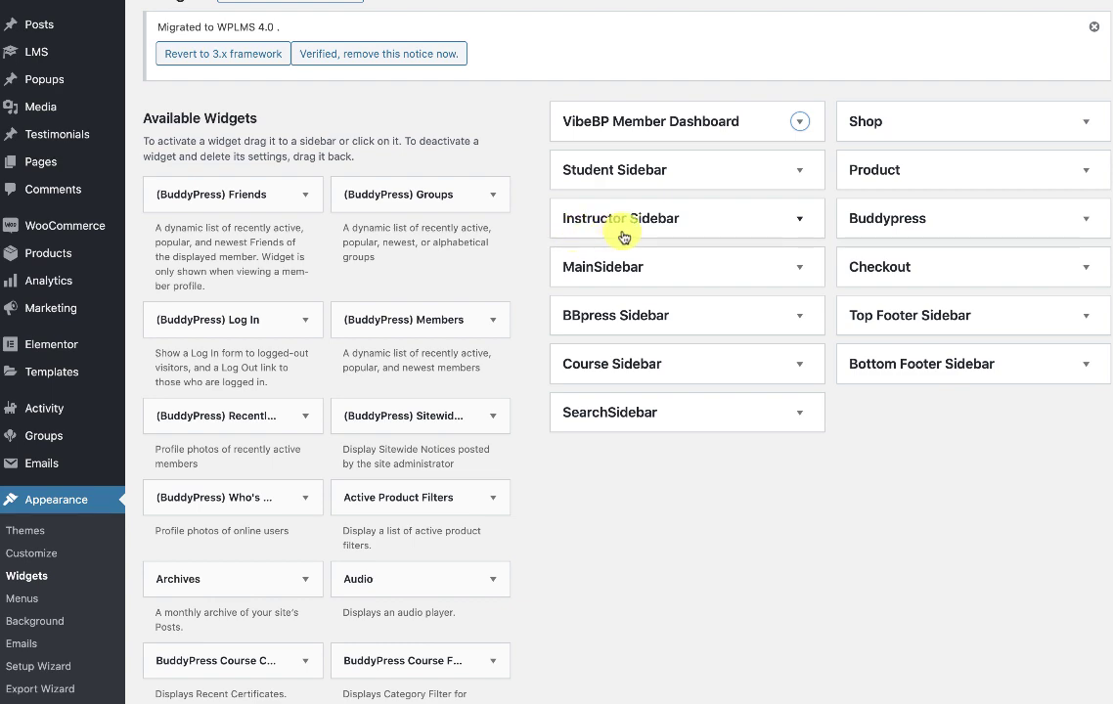
{"action": "left_click", "coordinate": [805, 159]}
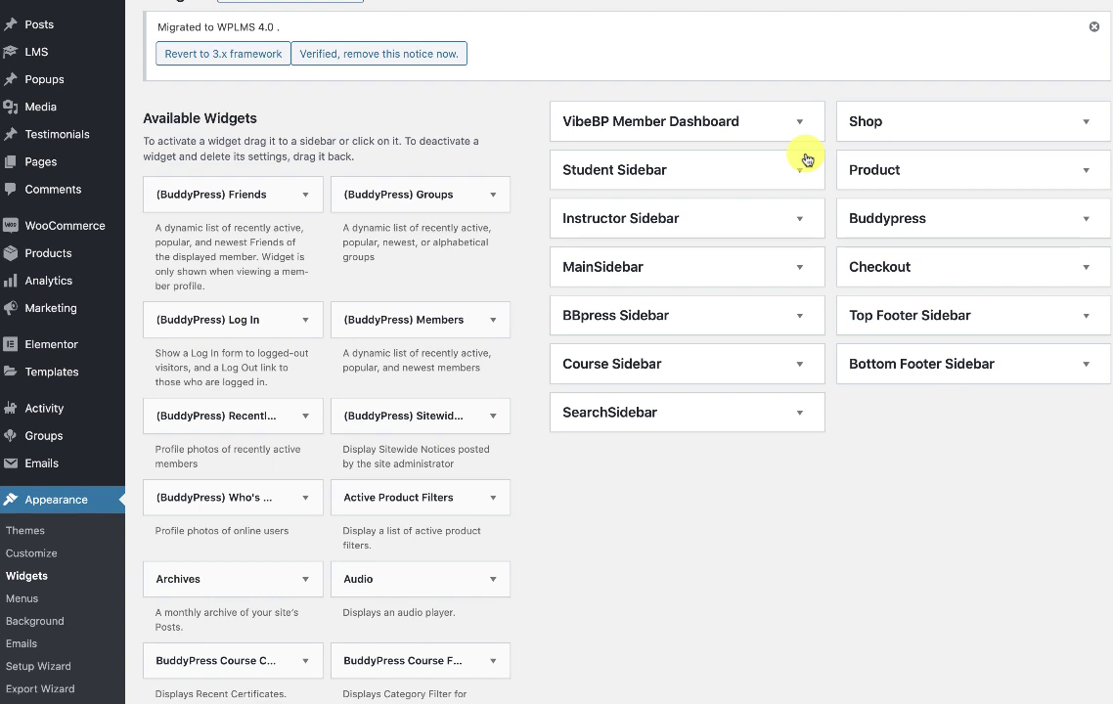
{"action": "left_click", "coordinate": [715, 134]}
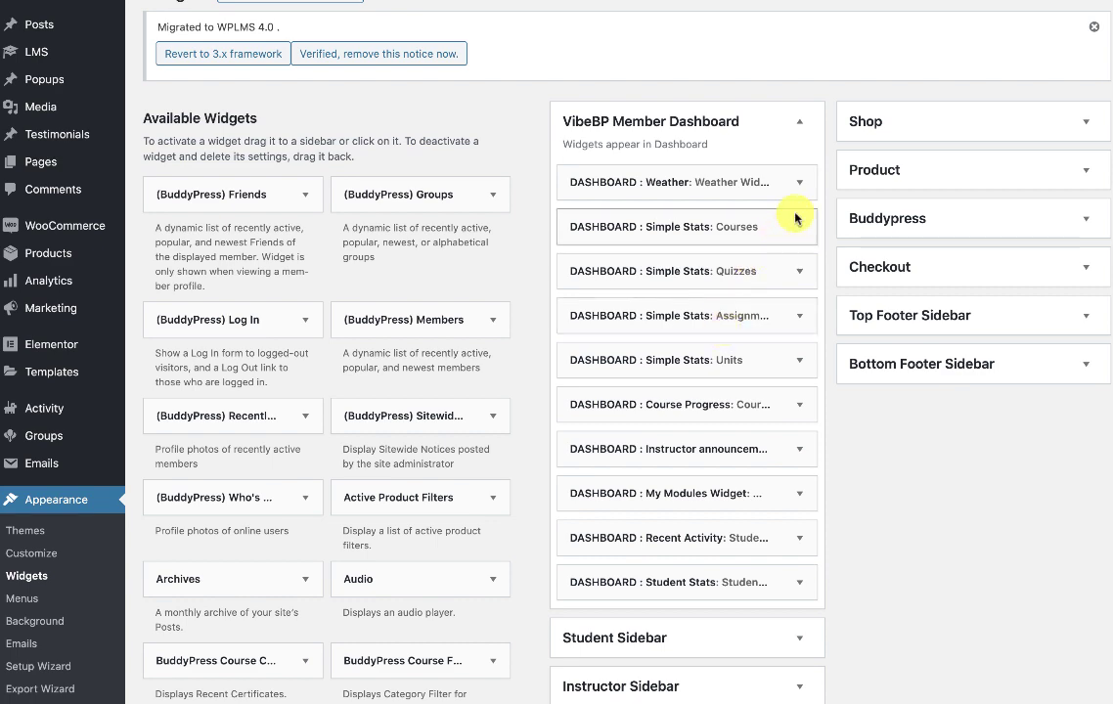
Step: Rename the Weather widget's title to 'Weather Widgets' and save it
{"action": "left_click", "coordinate": [800, 182]}
{"action": "left_click", "coordinate": [688, 223]}
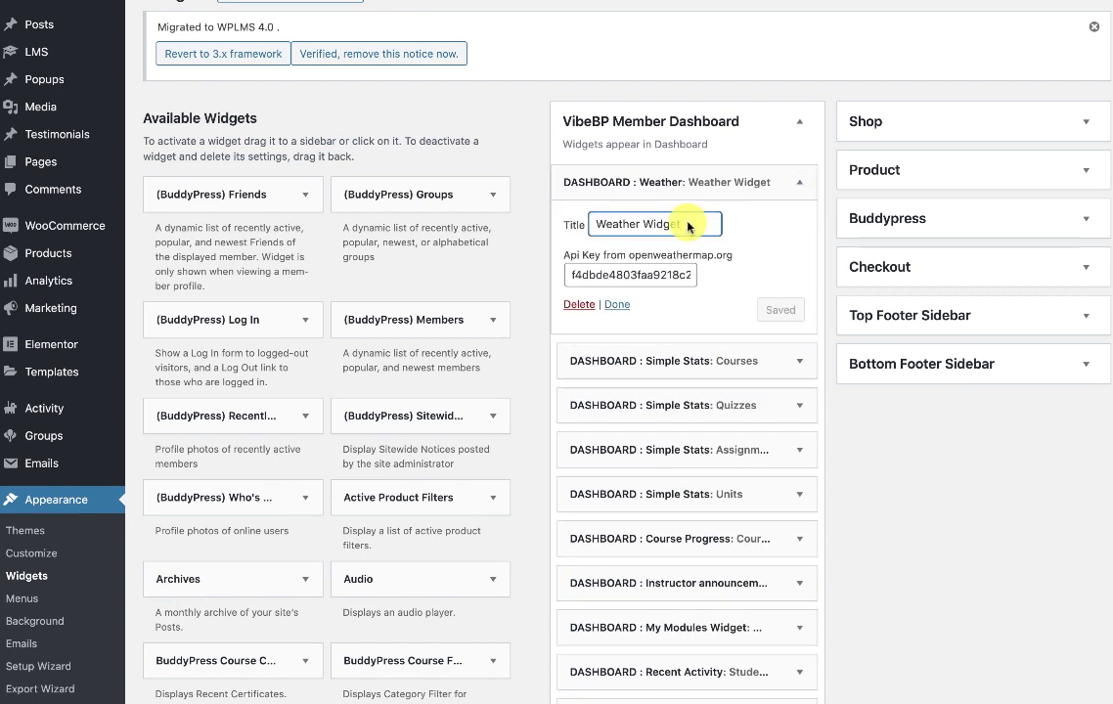
{"action": "type", "text": "s"}
{"action": "left_click", "coordinate": [782, 309]}
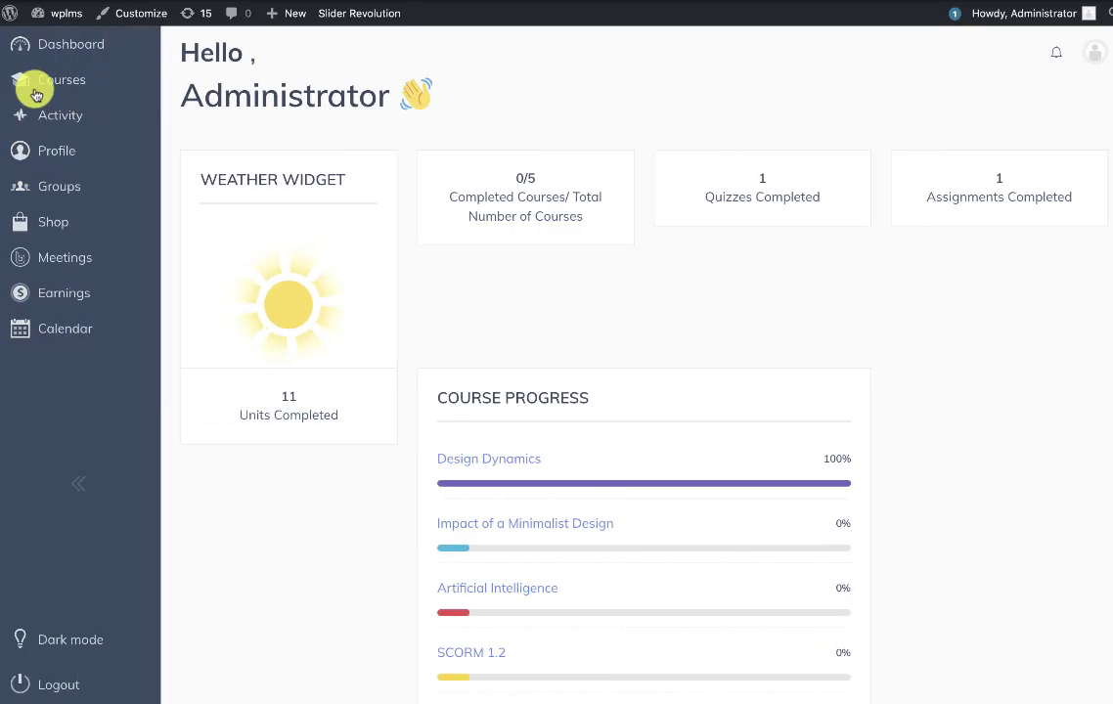
Step: Reload the member dashboard and highlight the new WEATHER WIDGETS title to confirm
{"action": "left_click", "coordinate": [33, 82]}
{"action": "left_click", "coordinate": [17, 45]}
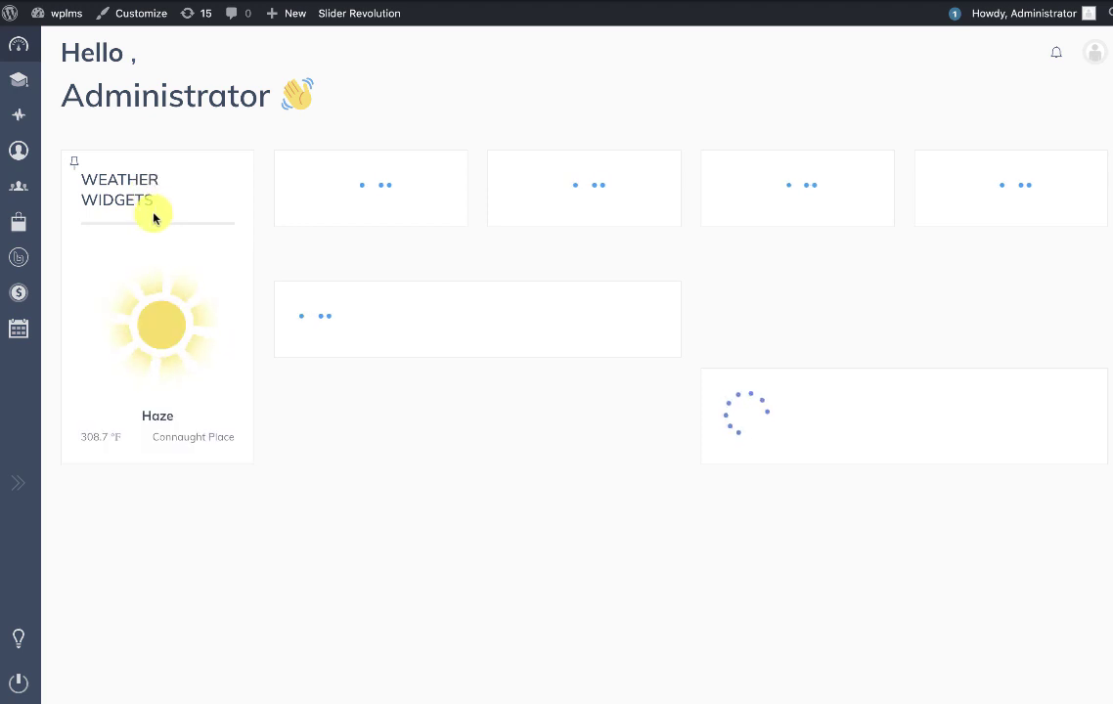
{"action": "mouse_move", "coordinate": [130, 199]}
{"action": "left_mouse_down"}
{"action": "mouse_move", "coordinate": [174, 199]}
{"action": "mouse_move", "coordinate": [144, 204]}
{"action": "left_mouse_up"}
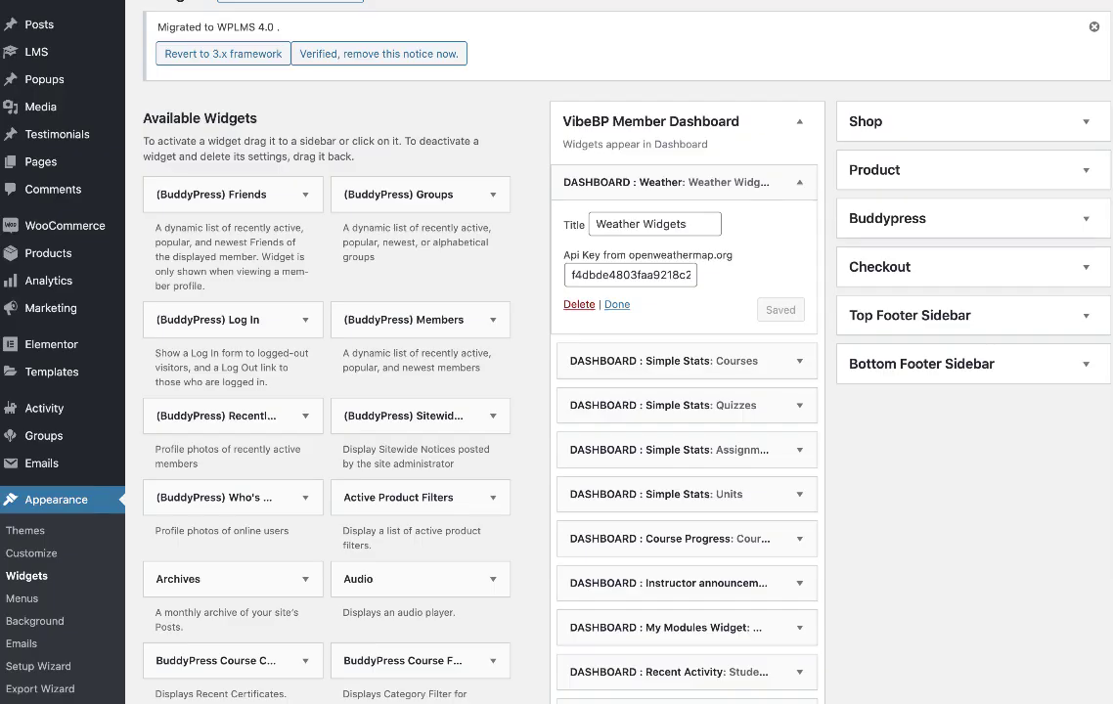
Step: Delete the Search, Recent Posts and Recent Comments widgets from the Student Sidebar
{"action": "left_click", "coordinate": [783, 116]}
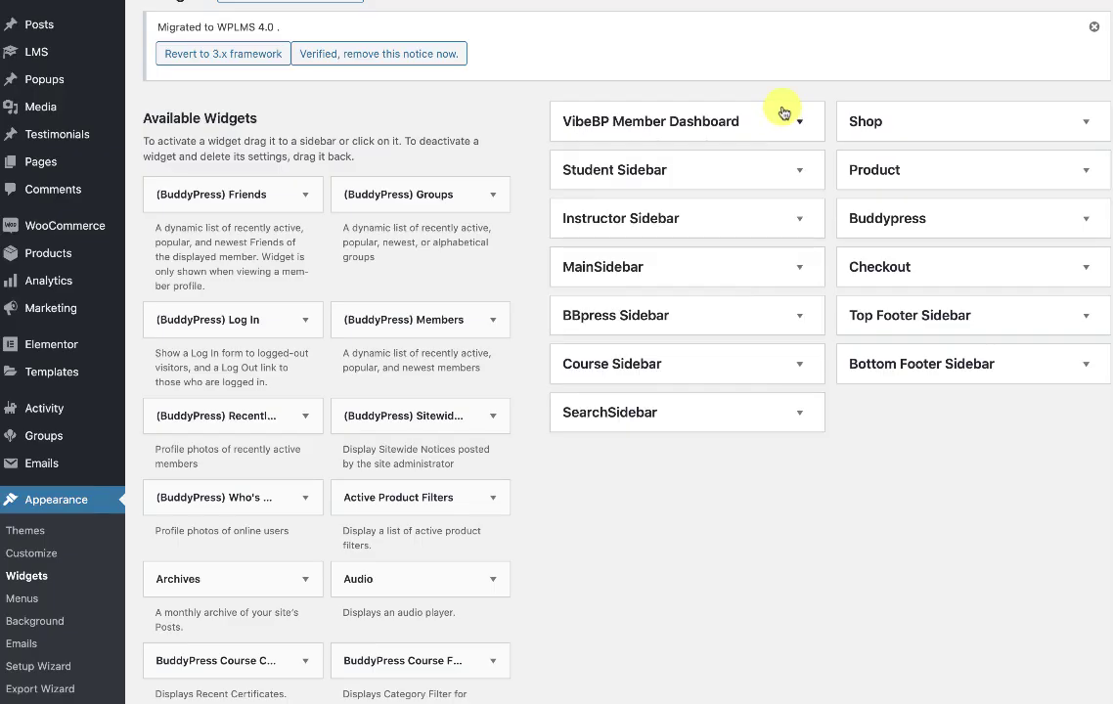
{"action": "left_click", "coordinate": [793, 176]}
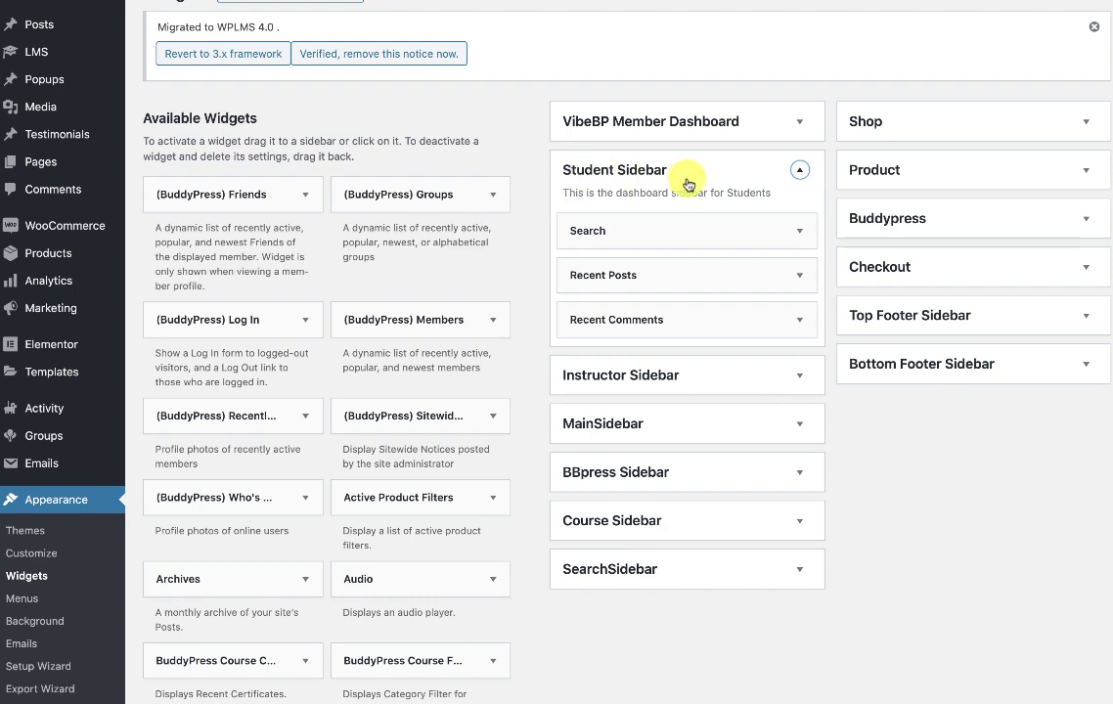
{"action": "left_click", "coordinate": [794, 379]}
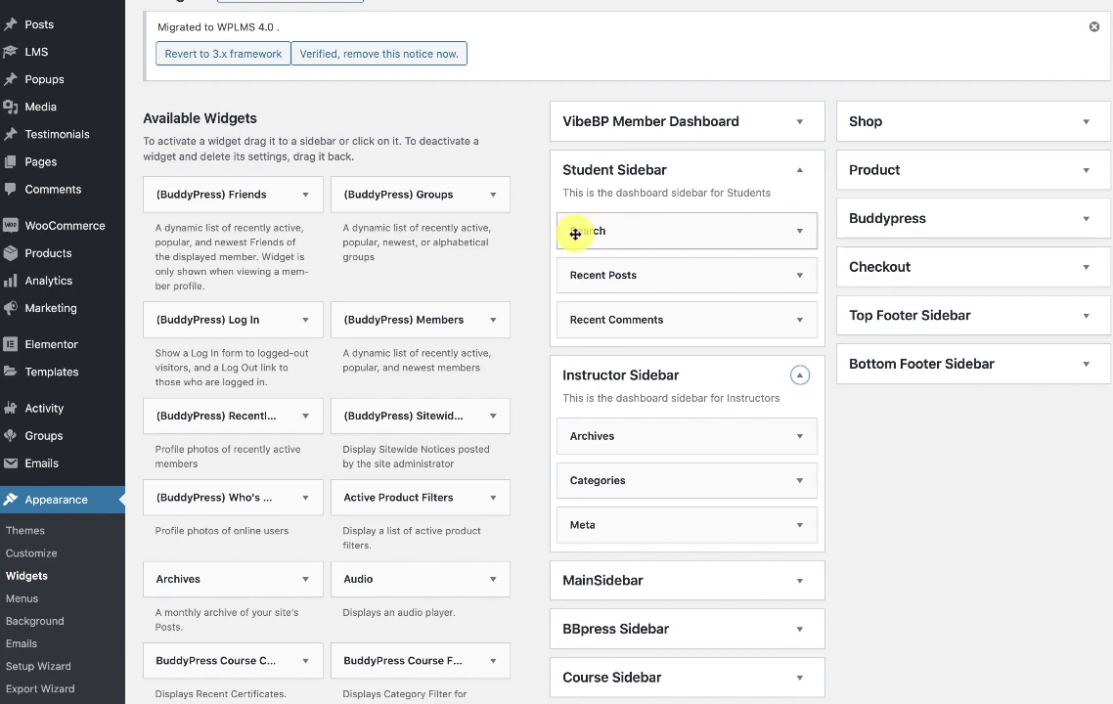
{"action": "left_click", "coordinate": [611, 231]}
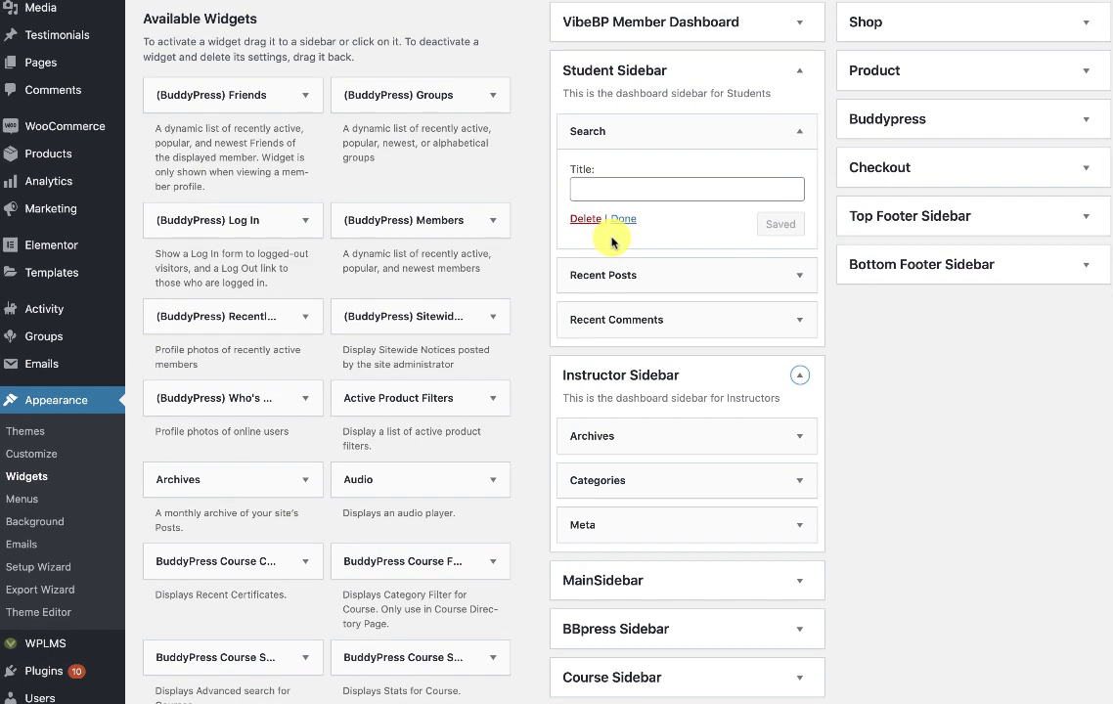
{"action": "left_click", "coordinate": [675, 285]}
{"action": "left_click", "coordinate": [674, 316]}
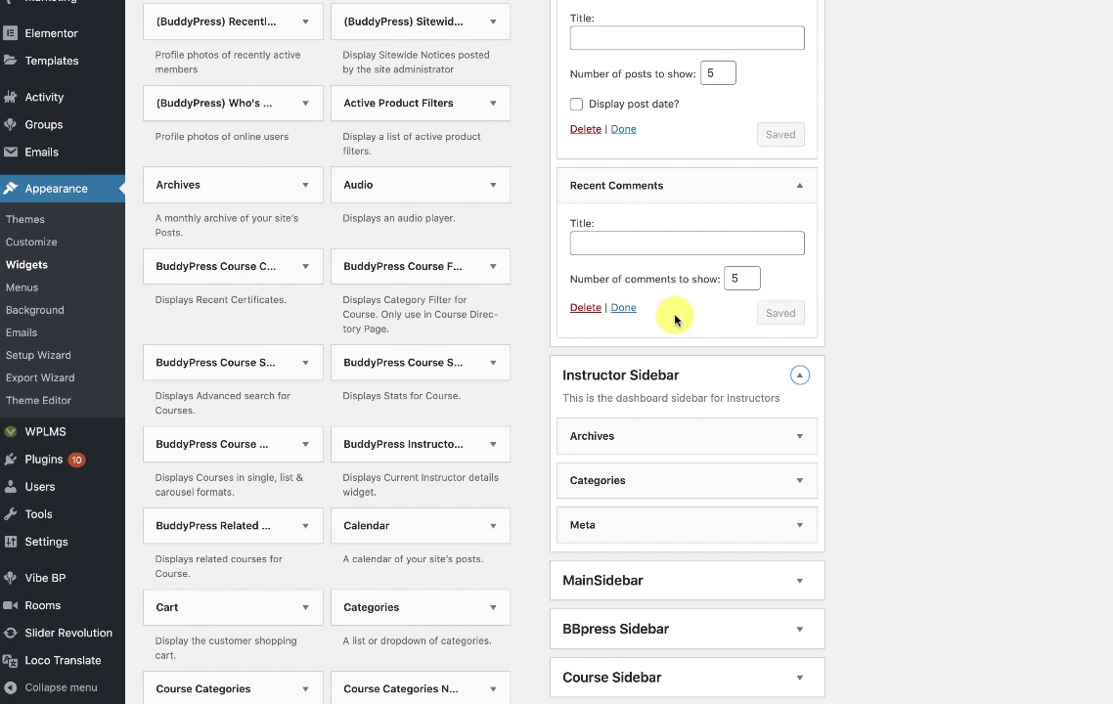
{"action": "left_click", "coordinate": [585, 309]}
{"action": "scroll", "coordinate": [586, 307], "scroll_direction": "up", "scroll_amount": 2}
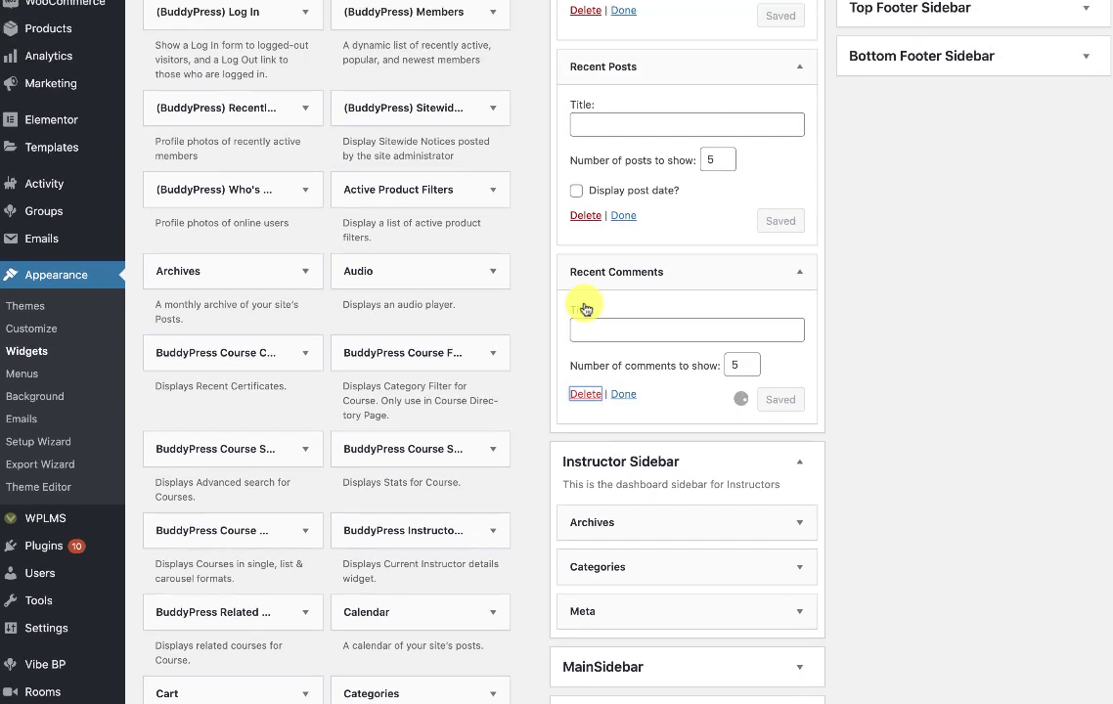
{"action": "left_click", "coordinate": [586, 217]}
{"action": "scroll", "coordinate": [586, 217], "scroll_direction": "up", "scroll_amount": 3}
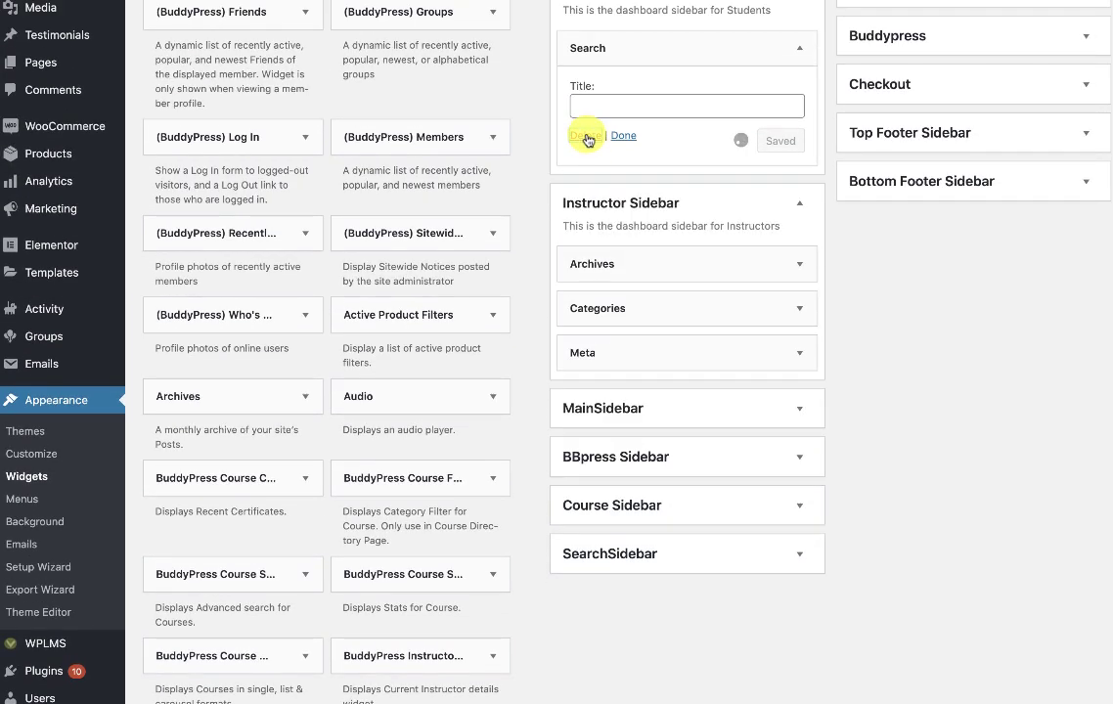
{"action": "left_click", "coordinate": [584, 135]}
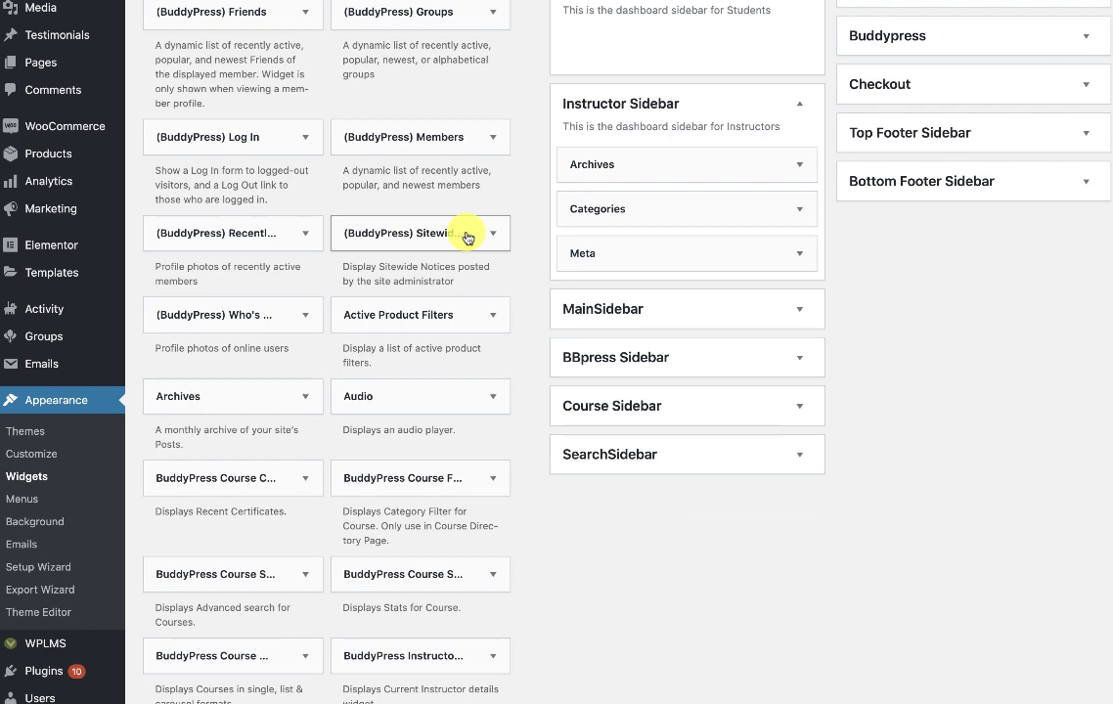
{"action": "scroll", "coordinate": [467, 238], "scroll_direction": "up", "scroll_amount": 3}
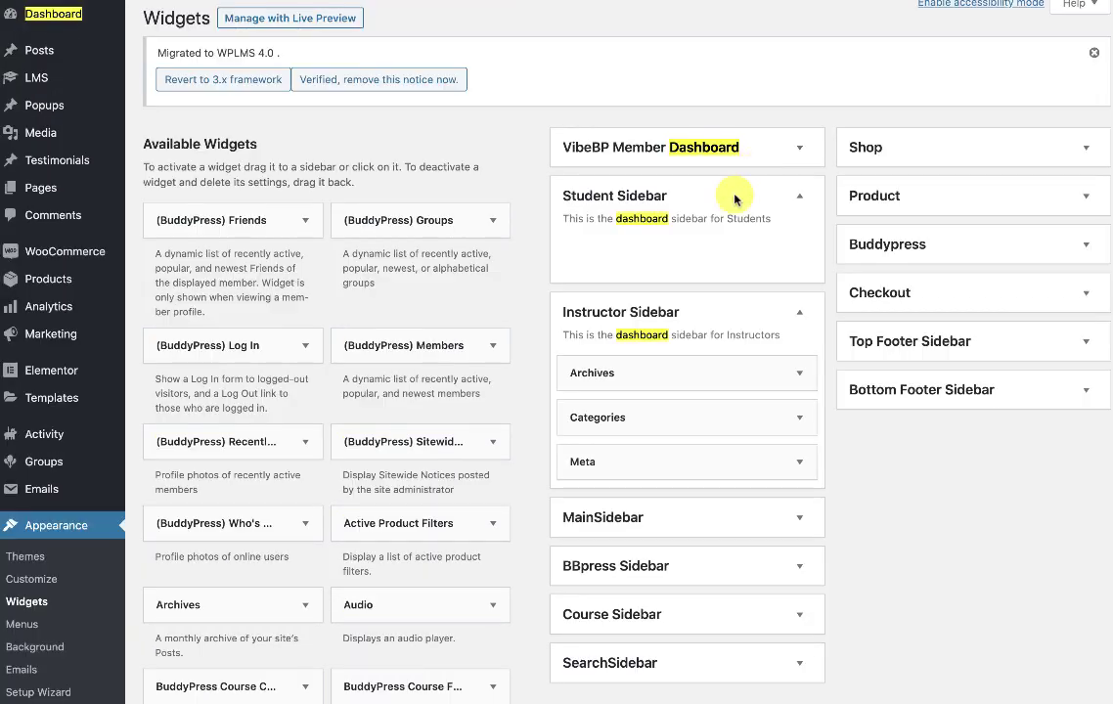
Step: Browse the Widgets list, checking which sidebar holds the My Modules widget
{"action": "key", "text": "Return"}
{"action": "scroll", "coordinate": [640, 343], "scroll_direction": "down", "scroll_amount": 3}
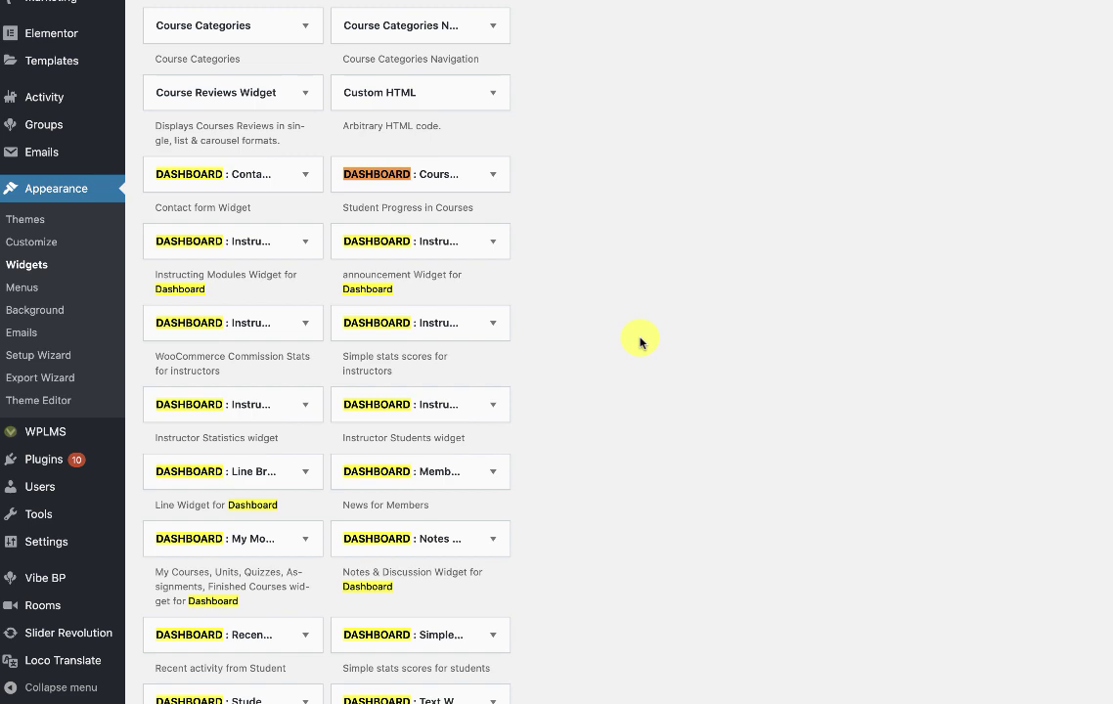
{"action": "scroll", "coordinate": [640, 342], "scroll_direction": "down", "scroll_amount": 2}
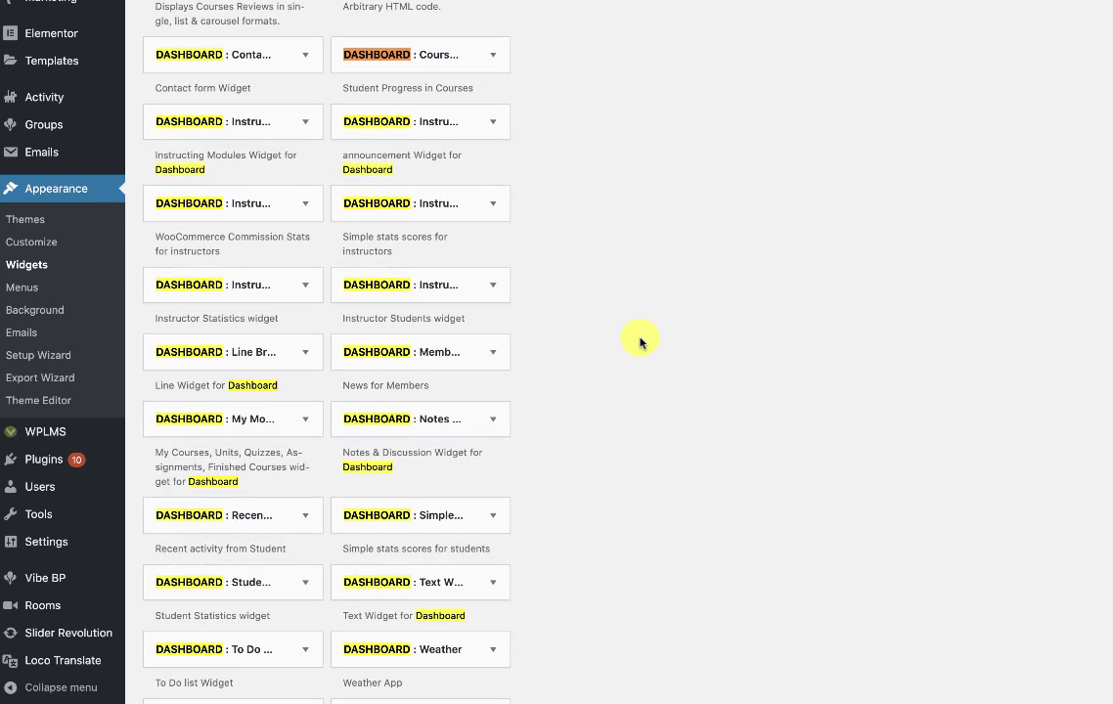
{"action": "left_click", "coordinate": [302, 414]}
{"action": "left_click", "coordinate": [304, 414]}
{"action": "scroll", "coordinate": [249, 387], "scroll_direction": "down", "scroll_amount": 1}
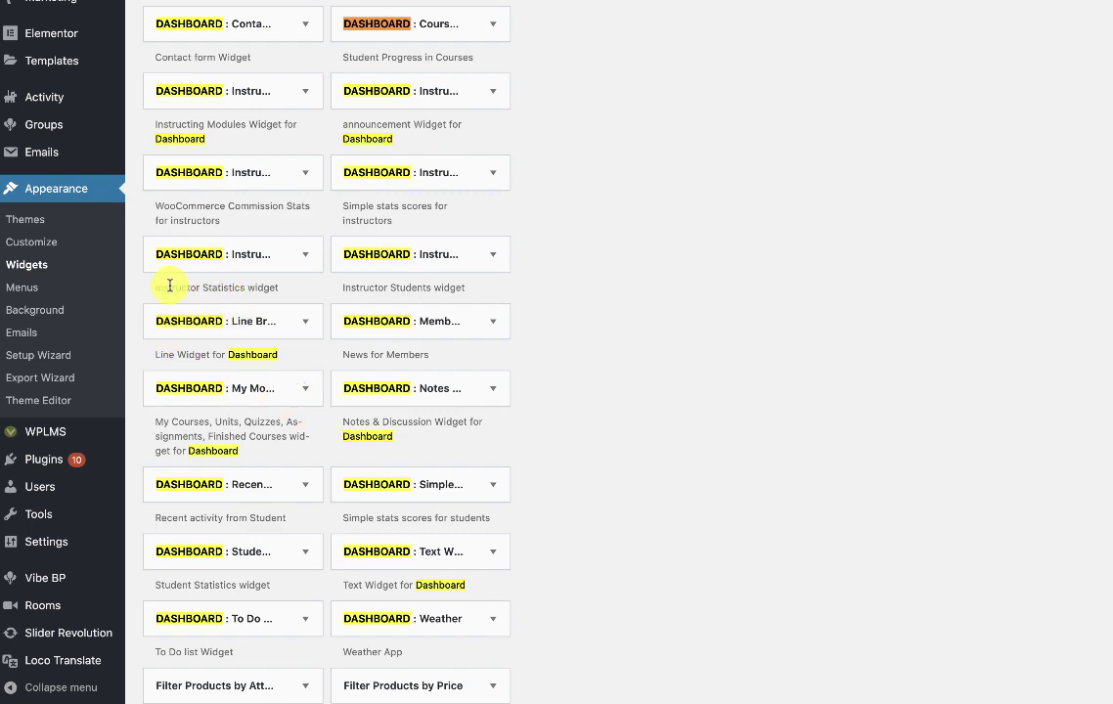
{"action": "scroll", "coordinate": [494, 227], "scroll_direction": "up", "scroll_amount": 3}
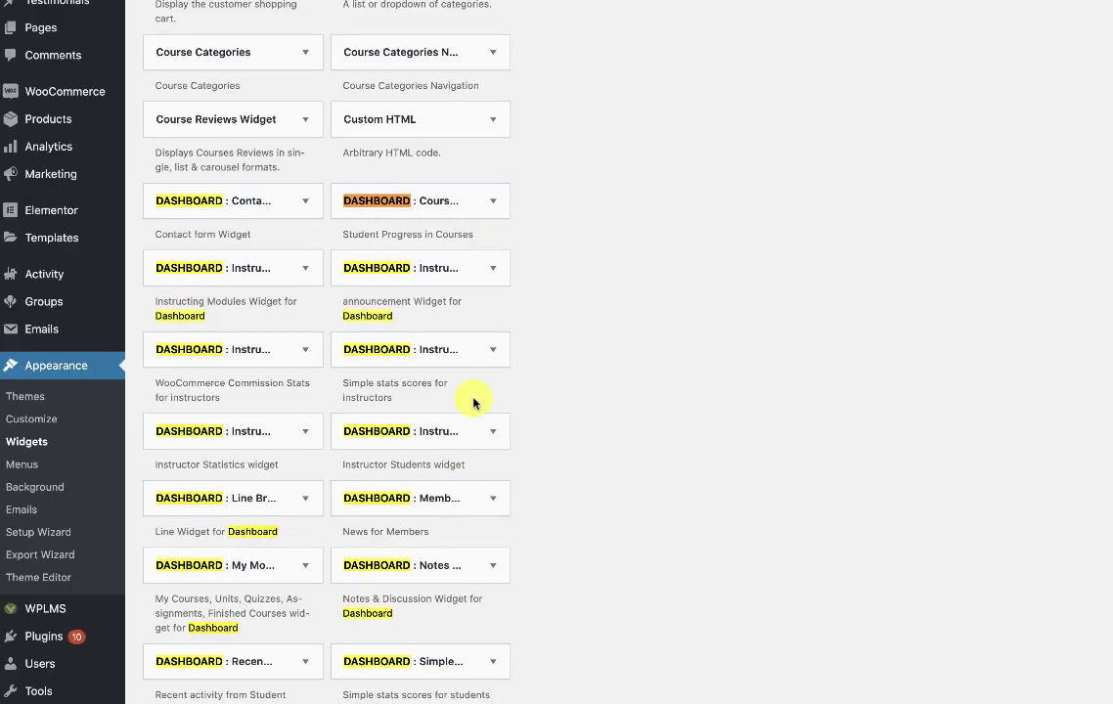
{"action": "scroll", "coordinate": [473, 403], "scroll_direction": "down", "scroll_amount": 5}
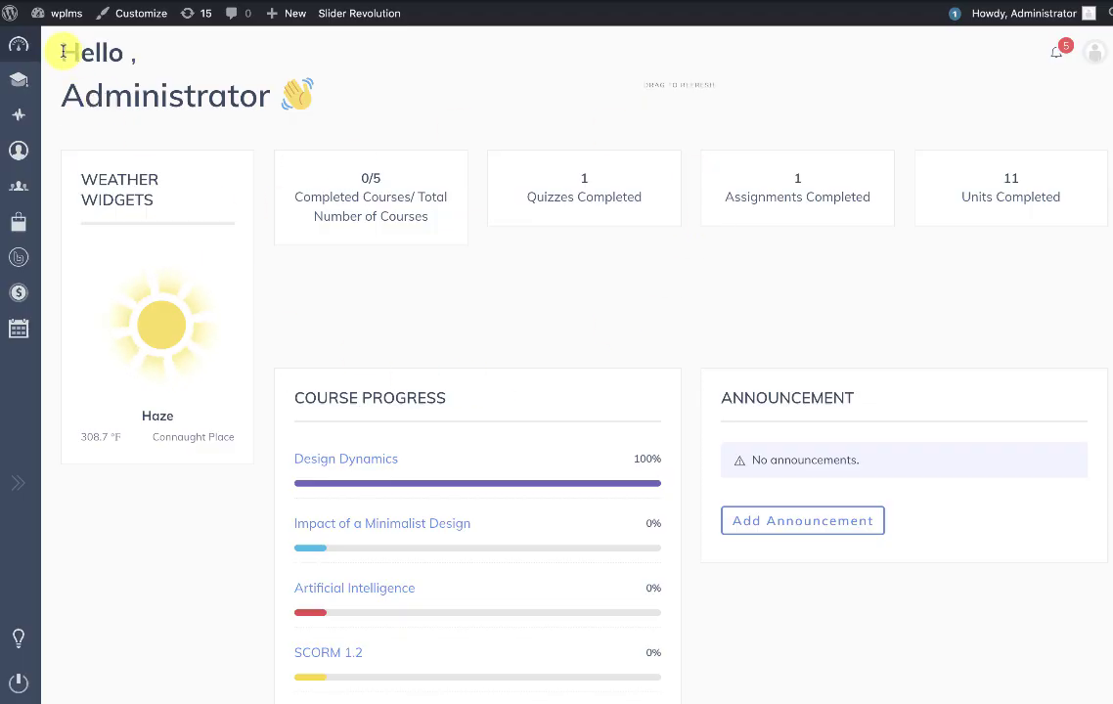
Step: Select the 'Hello, Administrator' greeting, then go to Loco Translate > Plugins
{"action": "left_click_drag", "start_coordinate": [63, 52], "coordinate": [241, 99]}
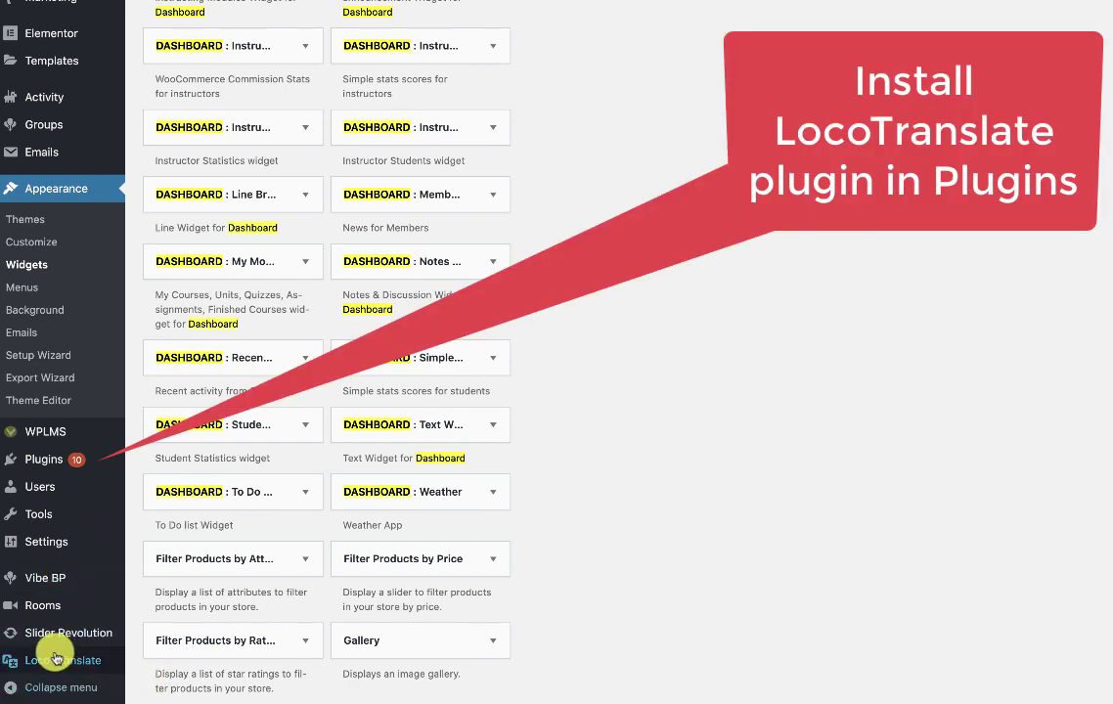
{"action": "mouse_move", "coordinate": [46, 665]}
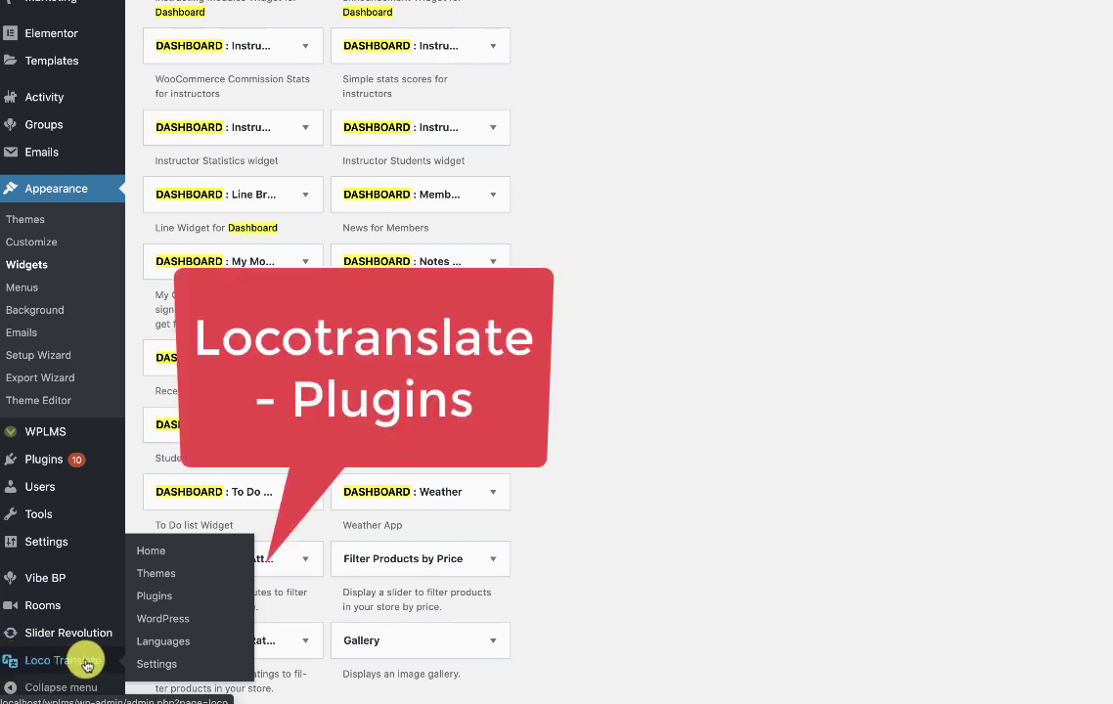
{"action": "left_click", "coordinate": [152, 596]}
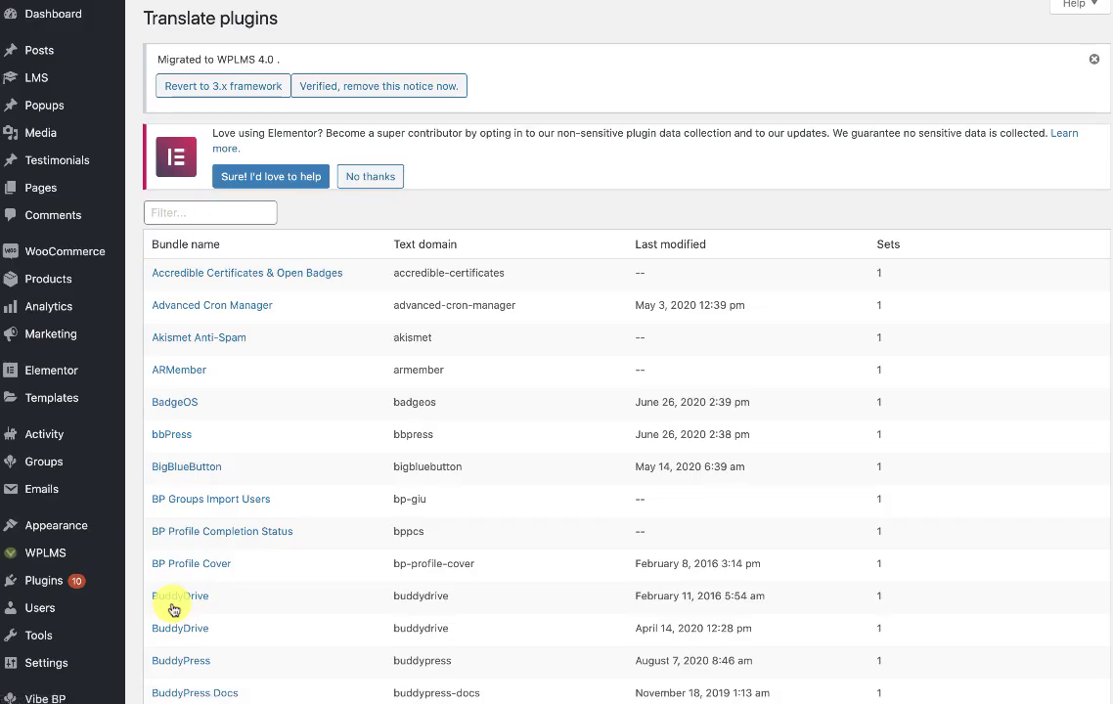
Step: Find VibeBP in Loco Translate's plugin list and open its translation bundle
{"action": "scroll", "coordinate": [383, 472], "scroll_direction": "down", "scroll_amount": 5}
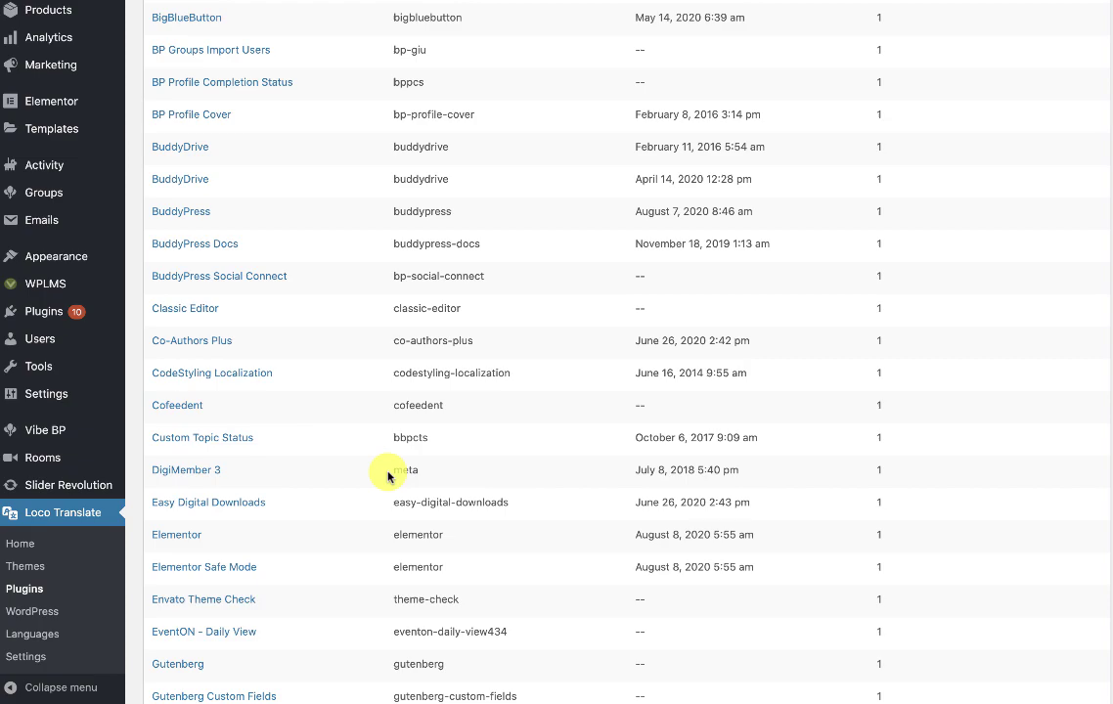
{"action": "scroll", "coordinate": [387, 476], "scroll_direction": "down", "scroll_amount": 15}
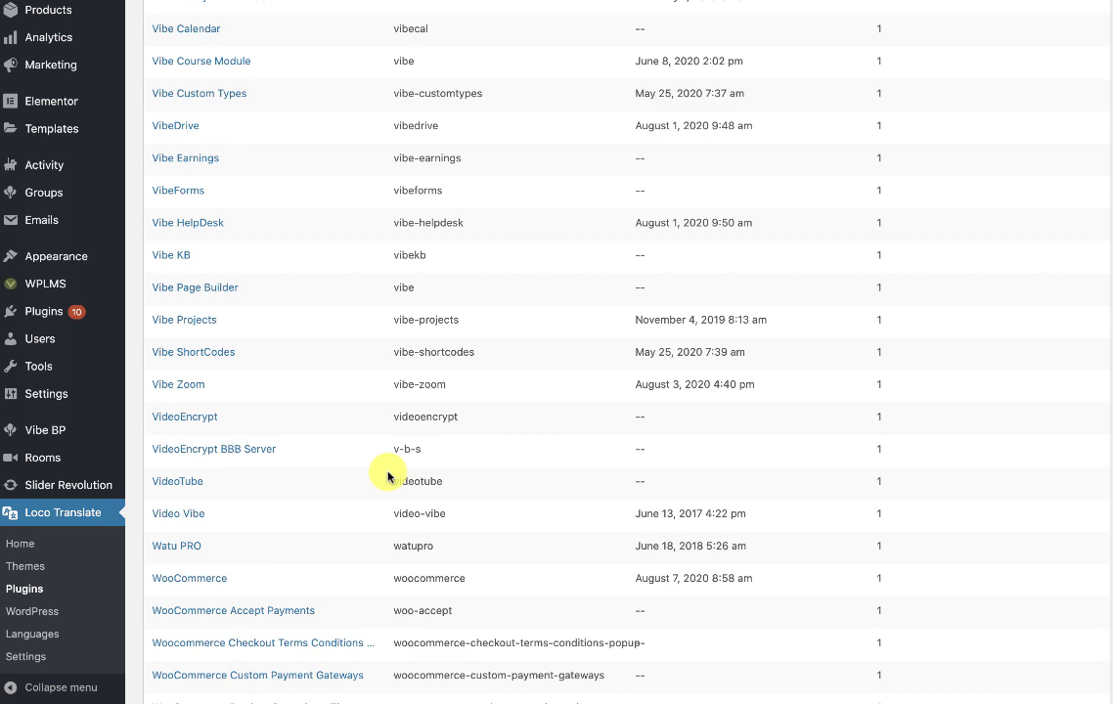
{"action": "key", "text": "Return"}
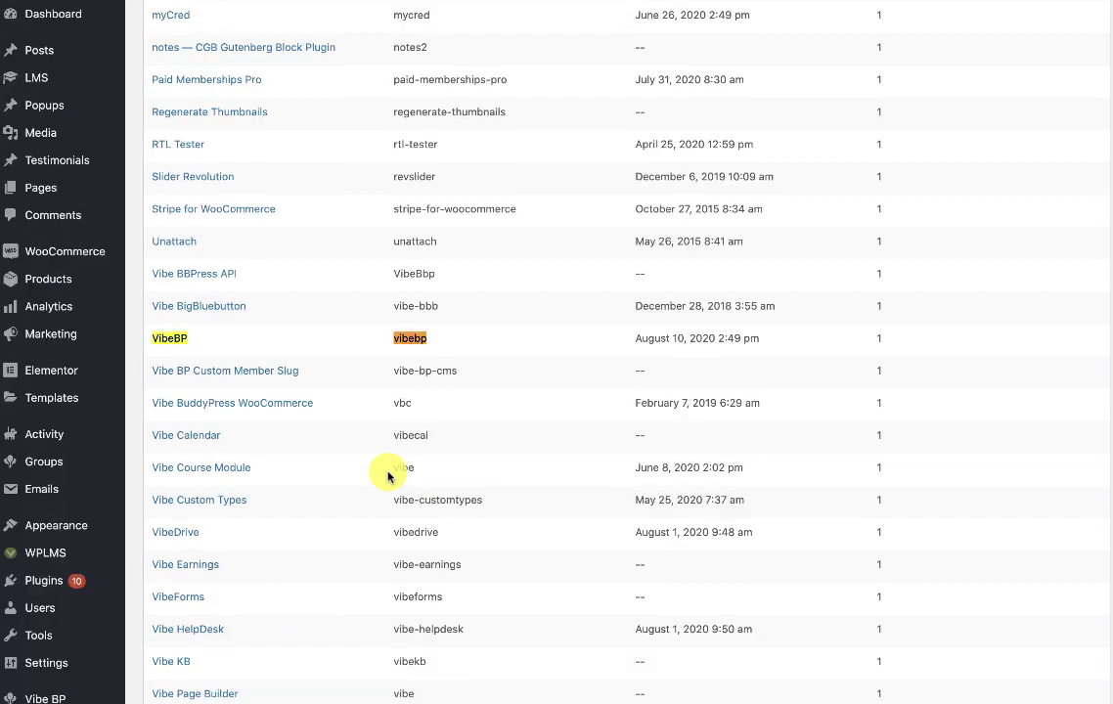
{"action": "left_click", "coordinate": [179, 340]}
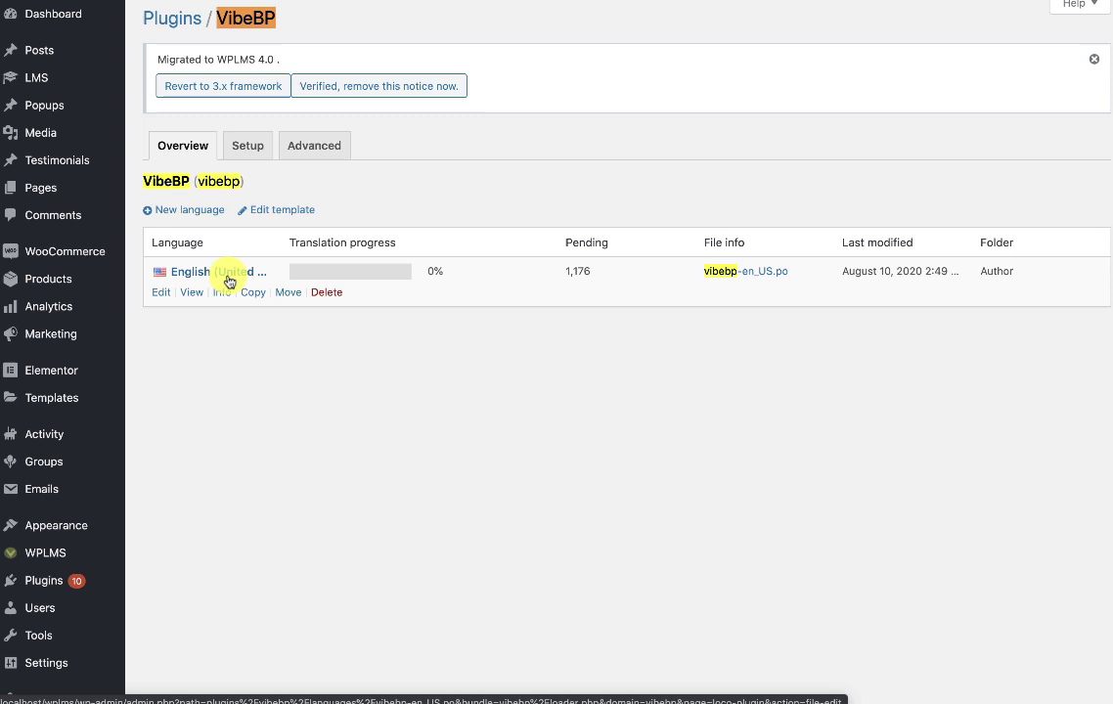
Step: Start a new VibeBP language and inspect the System save location path
{"action": "left_click", "coordinate": [195, 215]}
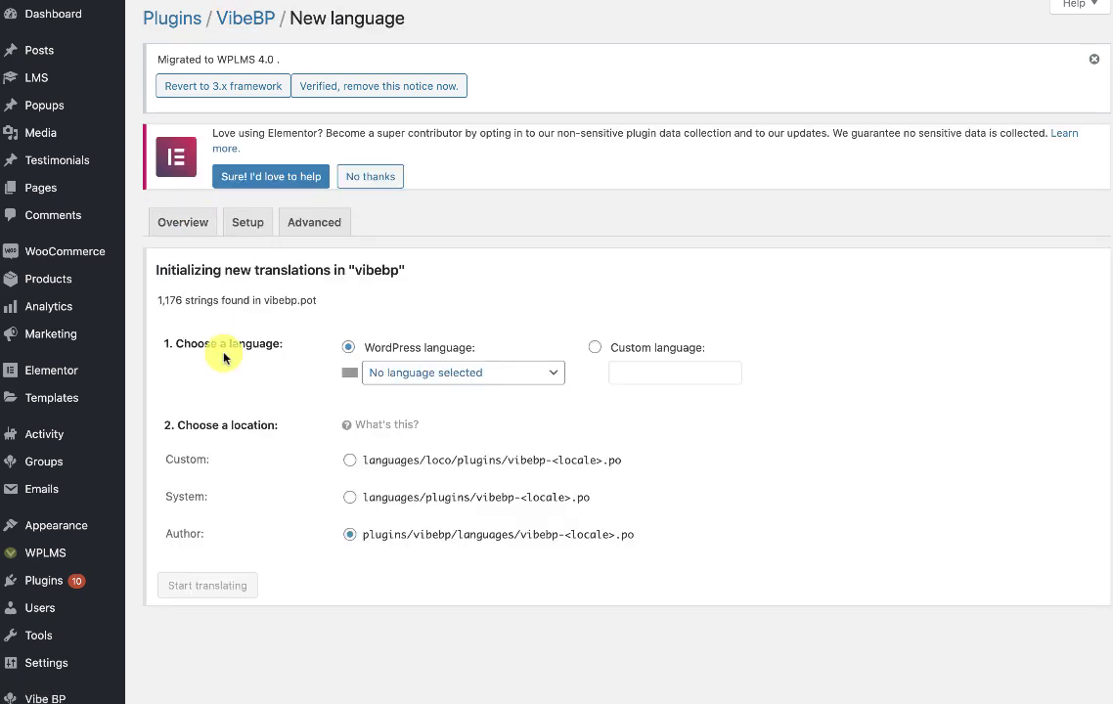
{"action": "left_click", "coordinate": [350, 420]}
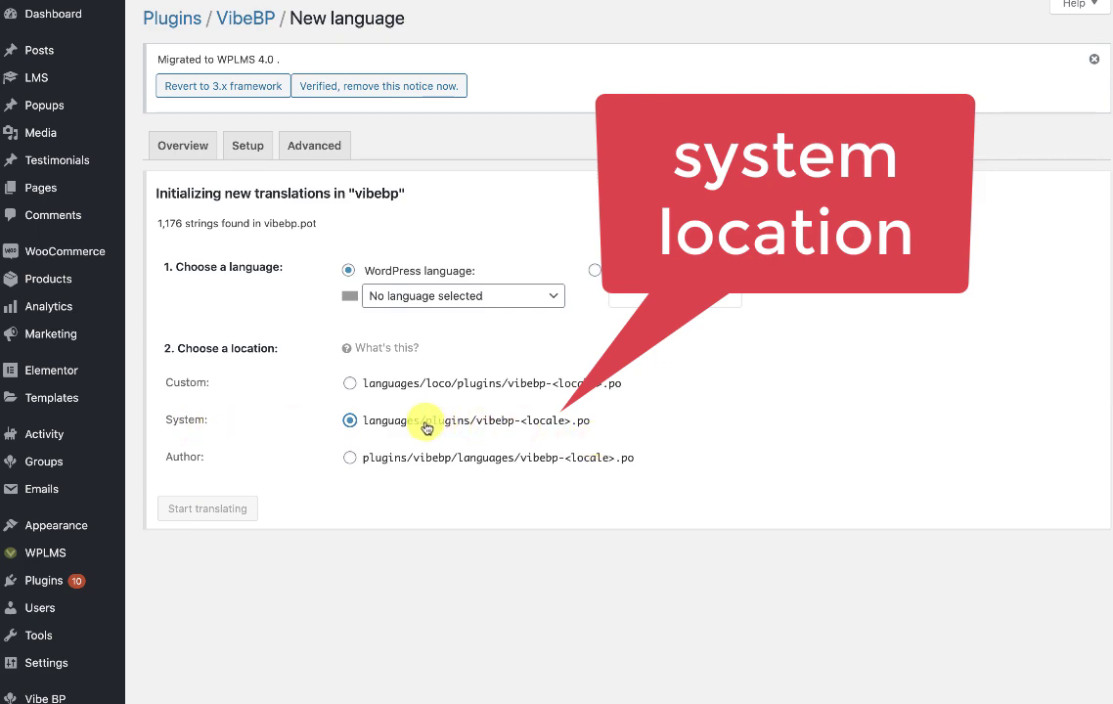
{"action": "left_click_drag", "start_coordinate": [420, 421], "coordinate": [559, 423]}
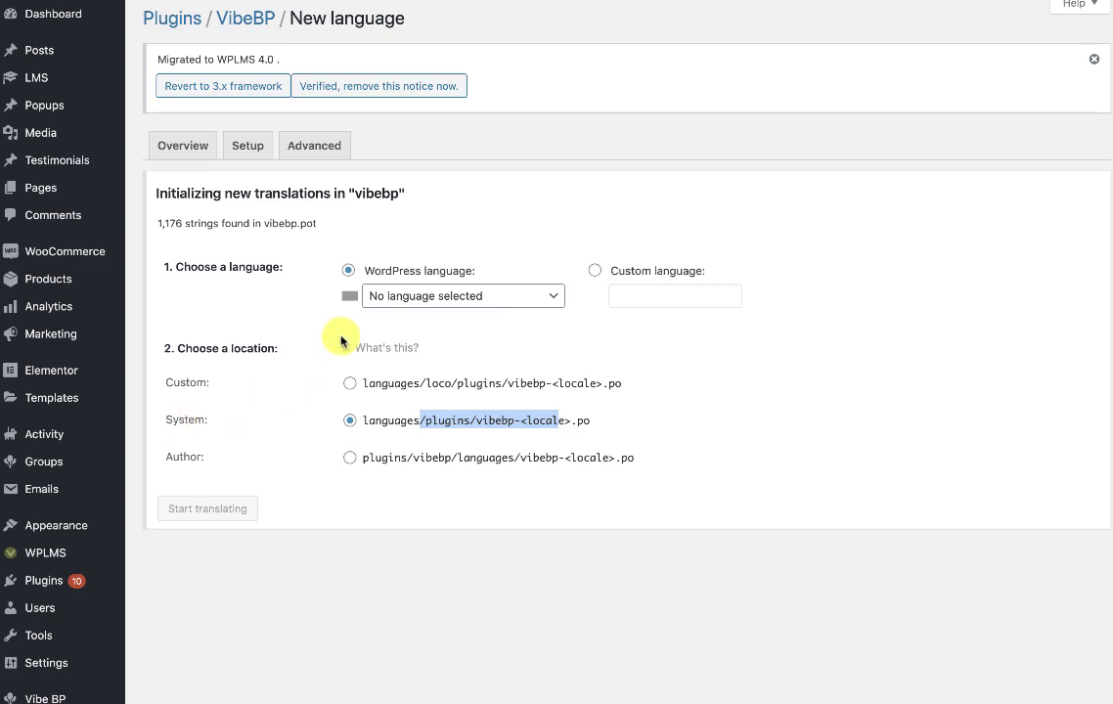
Step: Return to the VibeBP overview, open the English (United States) file and filter by 'hello'
{"action": "left_click", "coordinate": [189, 148]}
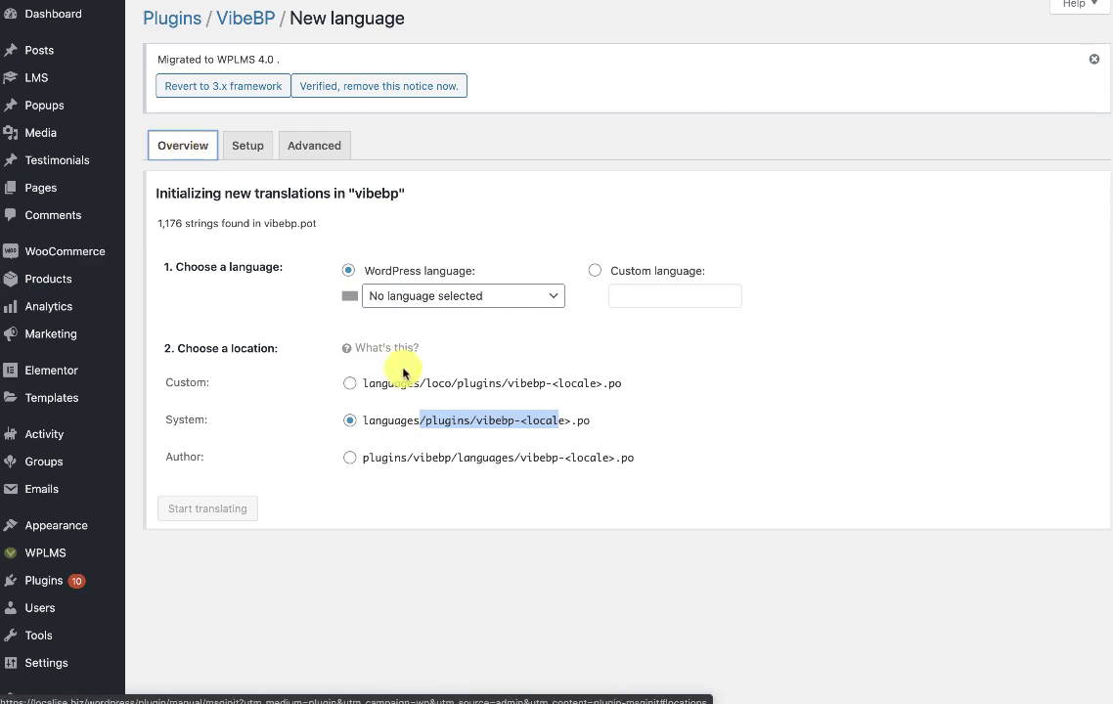
{"action": "left_click", "coordinate": [178, 146]}
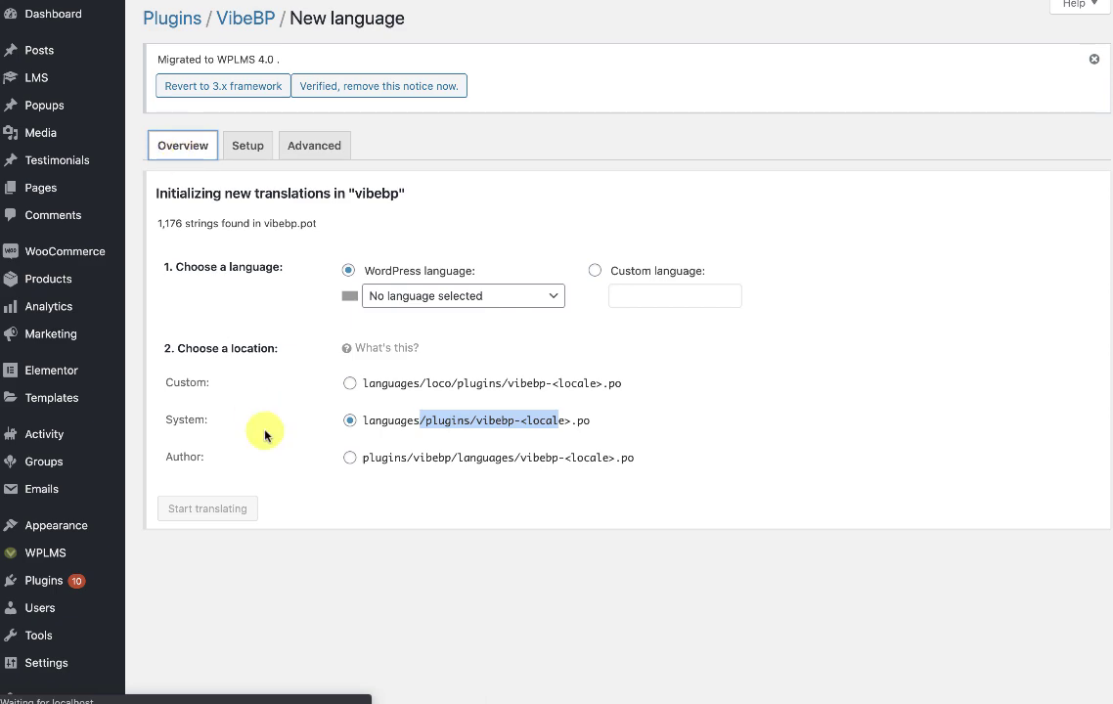
{"action": "type", "text": "hello"}
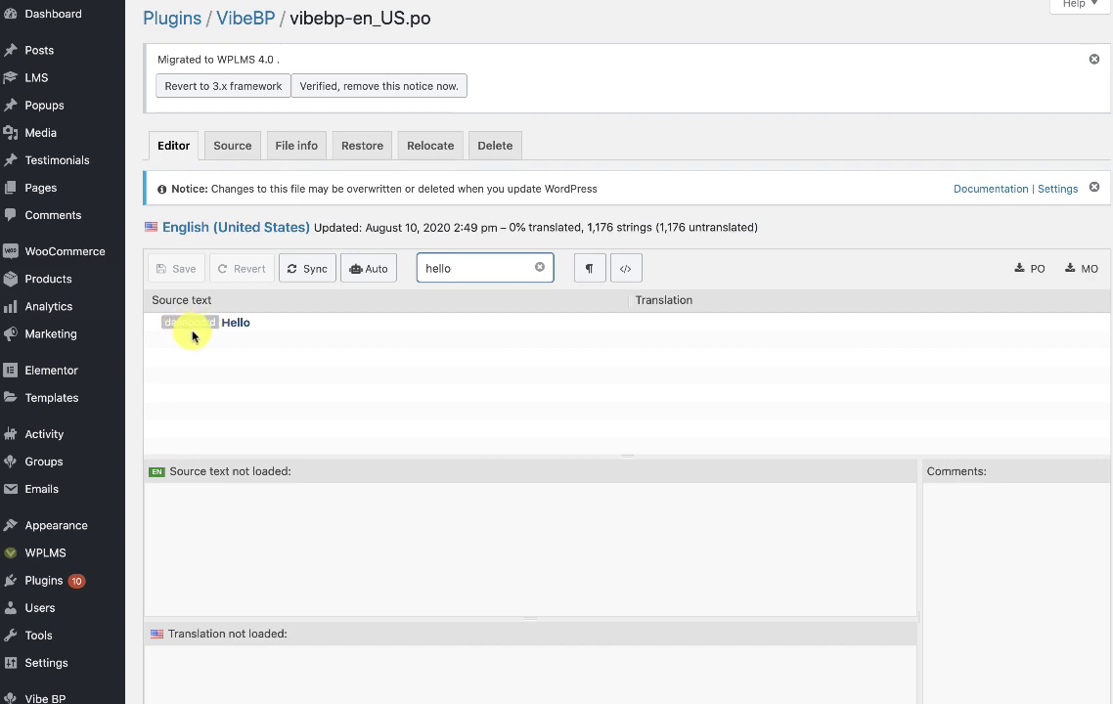
Step: Translate VibeBP's dashboard 'Hello' string as 'Ola' and save it
{"action": "scroll", "coordinate": [256, 579], "scroll_direction": "down", "scroll_amount": 2}
{"action": "left_click", "coordinate": [245, 223]}
{"action": "left_click", "coordinate": [230, 590]}
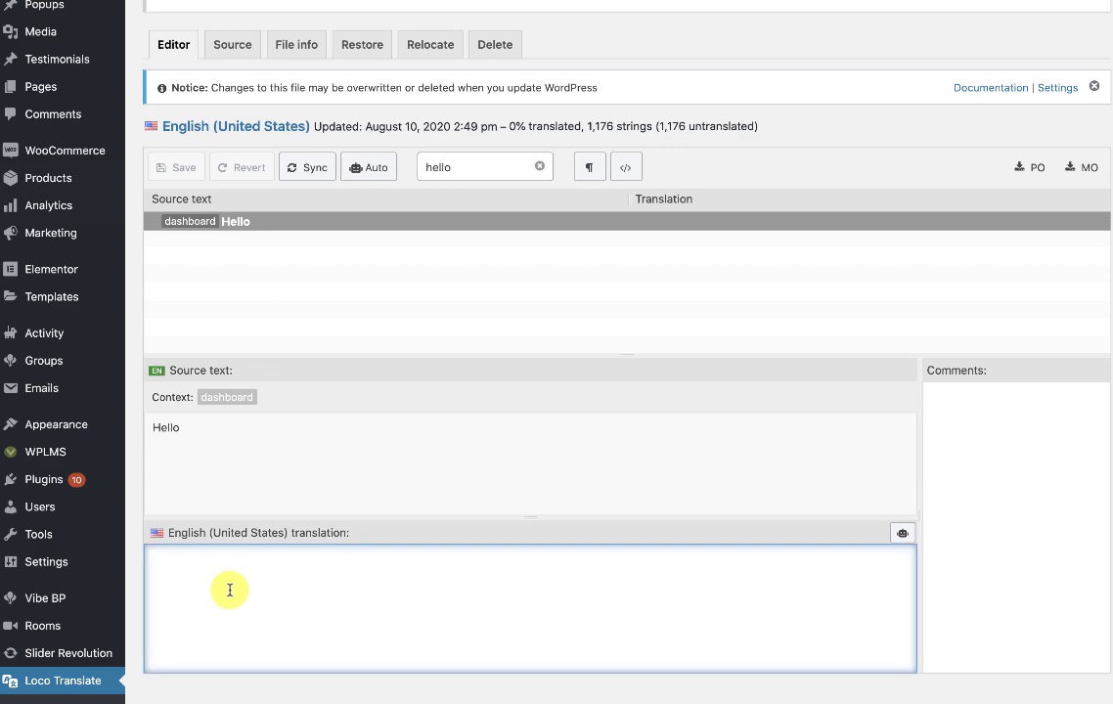
{"action": "type", "text": "Ol"}
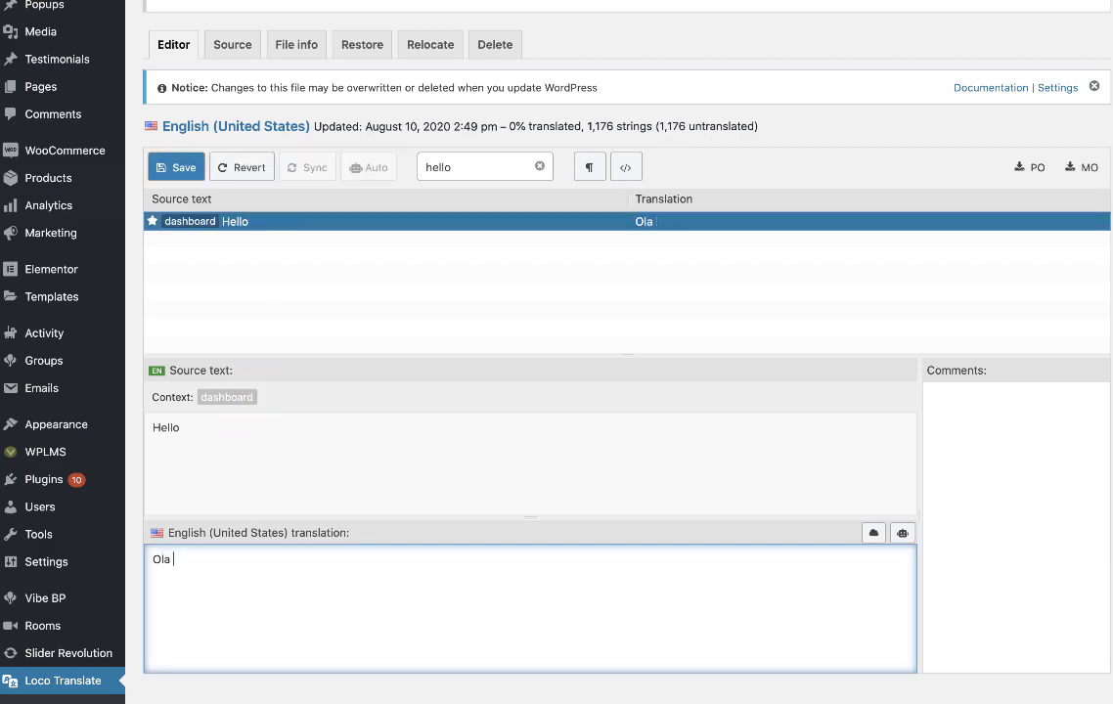
{"action": "type", "text": "a"}
{"action": "left_click", "coordinate": [184, 169]}
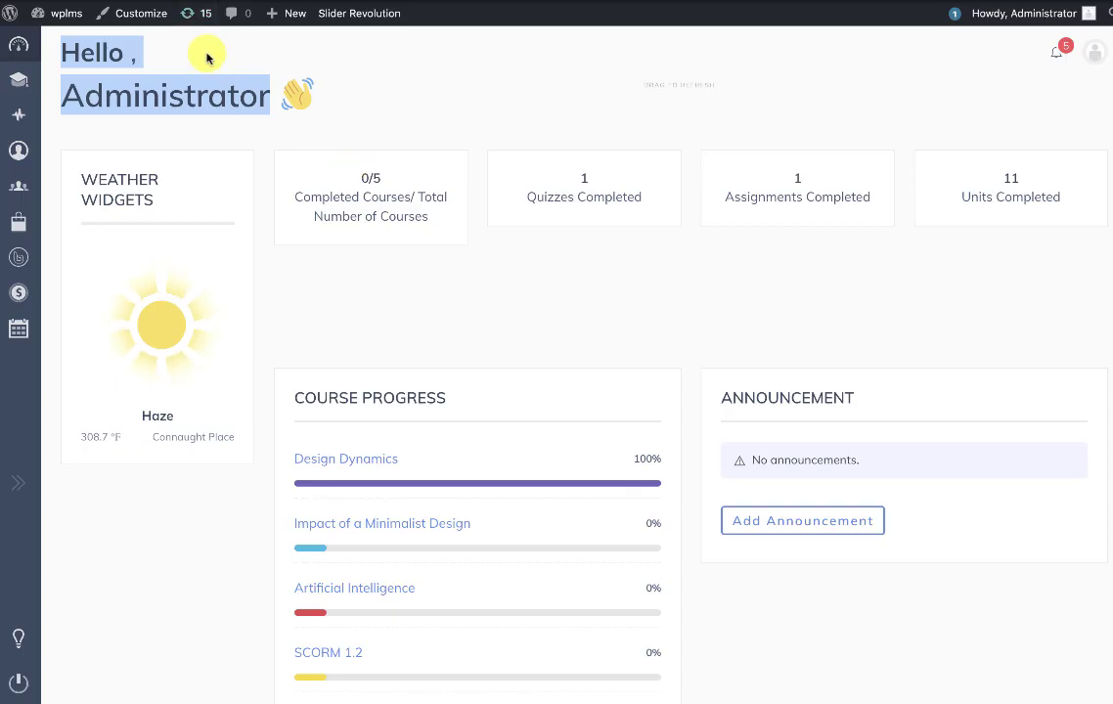
Step: Reload the dashboard to confirm the greeting now reads Ola, Administrator
{"action": "left_click", "coordinate": [474, 102]}
{"action": "right_click", "coordinate": [478, 101]}
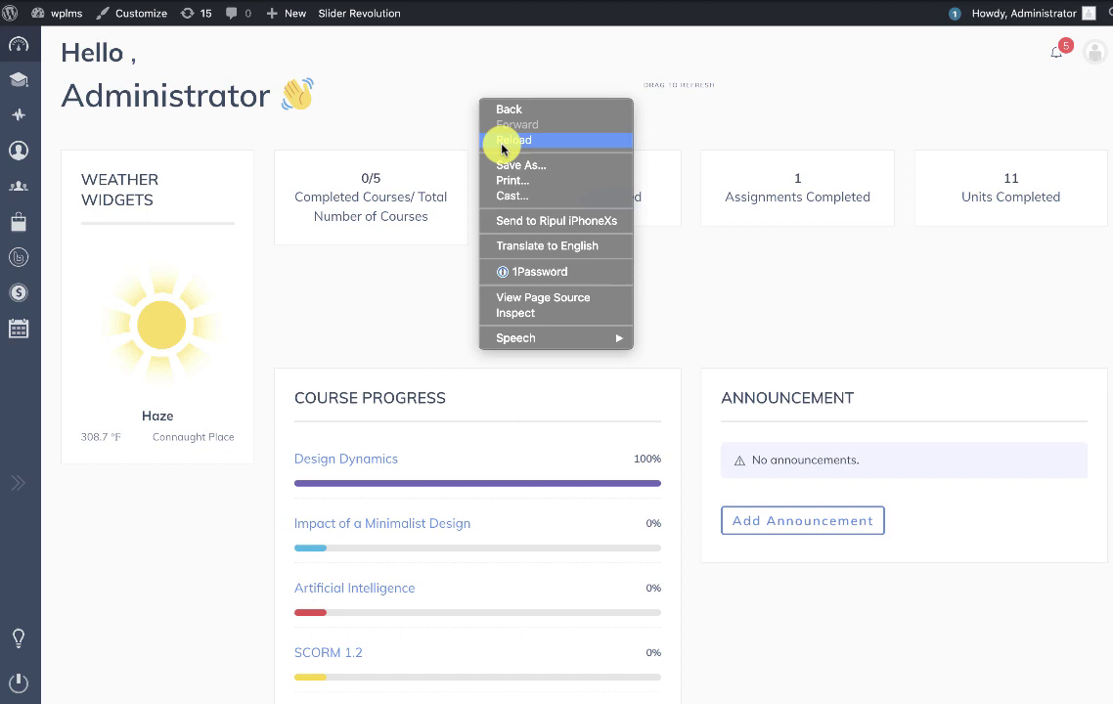
{"action": "left_click", "coordinate": [499, 140]}
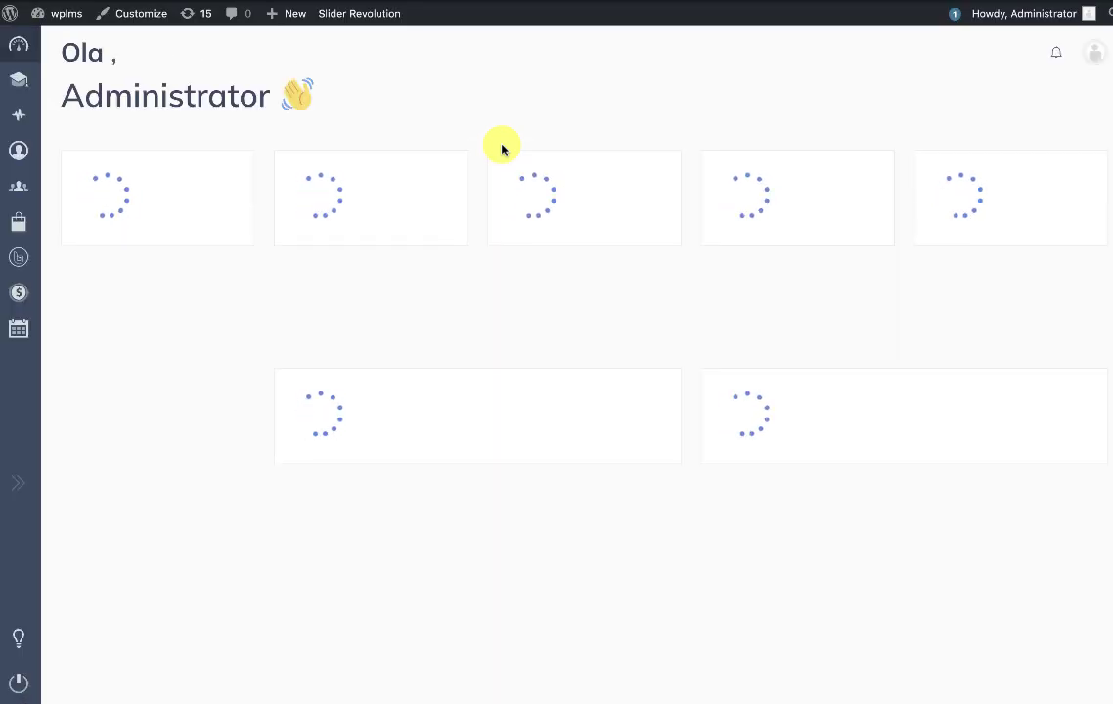
Step: Show the Courses section listing SCORM 1.2, Design Dynamics and Understanding Color Psychology
{"action": "left_click", "coordinate": [42, 86]}
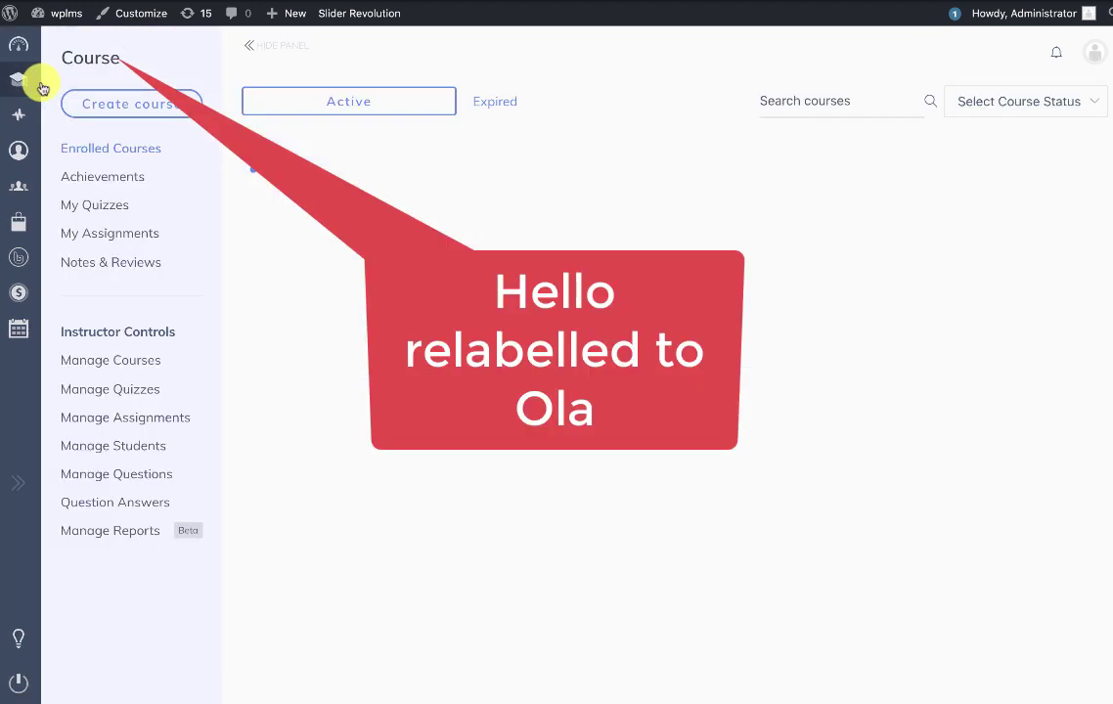
{"action": "mouse_move", "coordinate": [106, 442]}
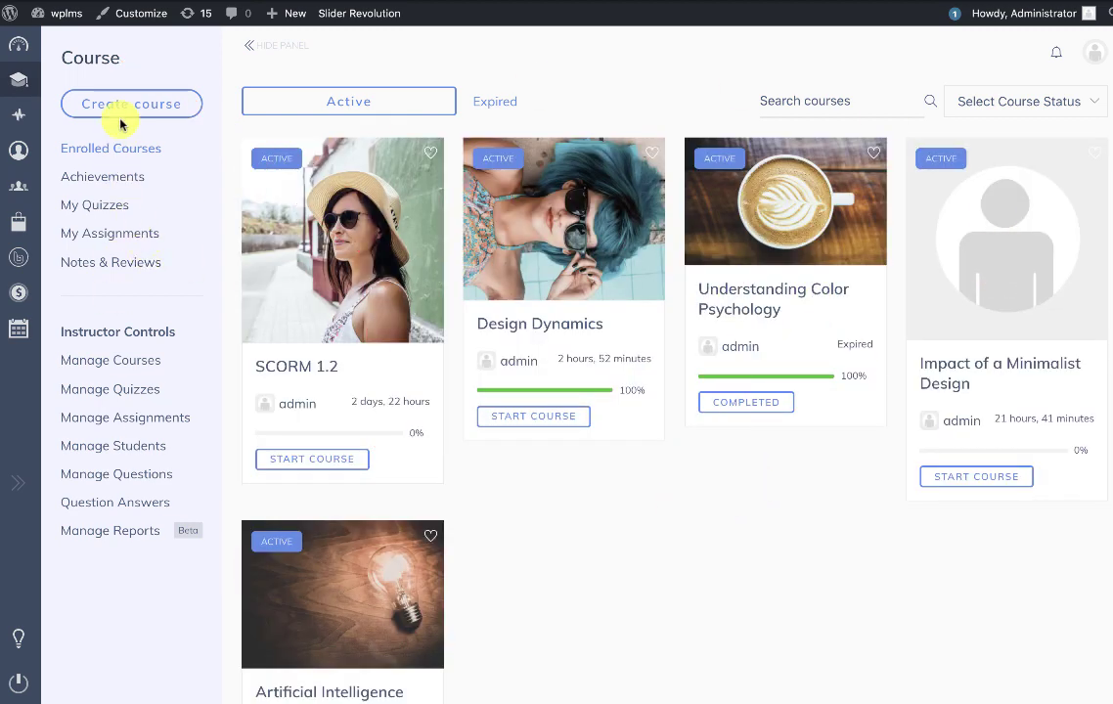
{"action": "left_click", "coordinate": [87, 108]}
{"action": "mouse_move", "coordinate": [3, 137]}
{"action": "mouse_move", "coordinate": [20, 349]}
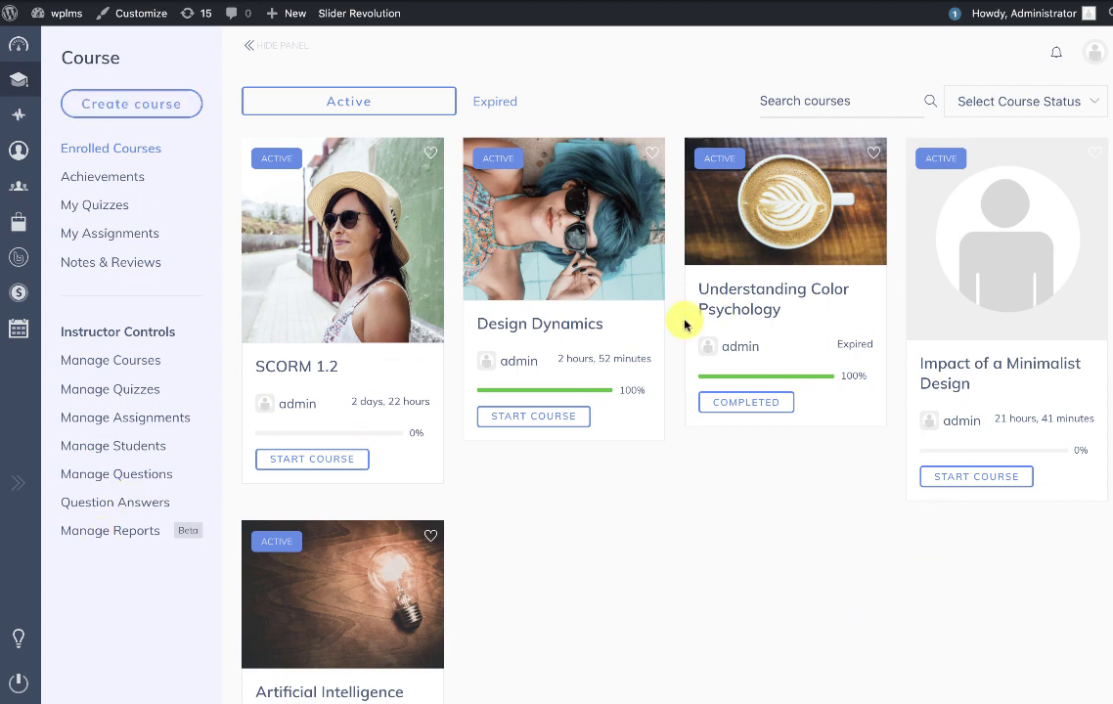
{"action": "mouse_move", "coordinate": [59, 86]}
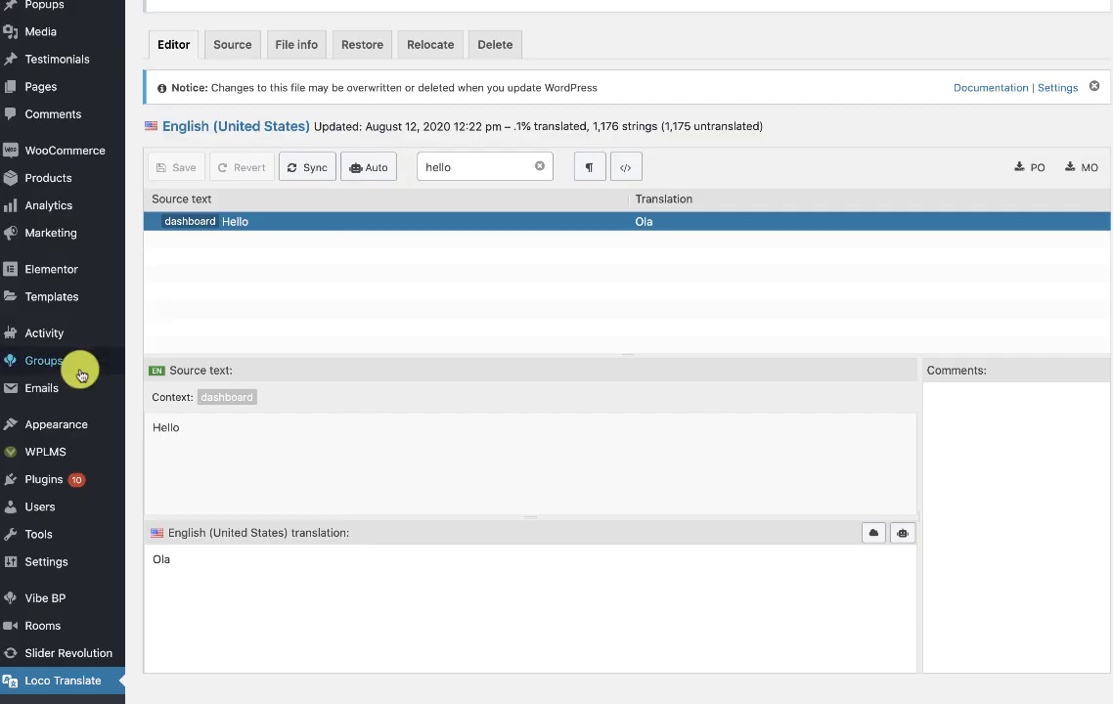
Step: In Appearance > Menus, relabel the VibeBP Profile Menu's Courses item to Kursos and save the menu
{"action": "scroll", "coordinate": [79, 368], "scroll_direction": "down", "scroll_amount": 3}
{"action": "mouse_move", "coordinate": [58, 265]}
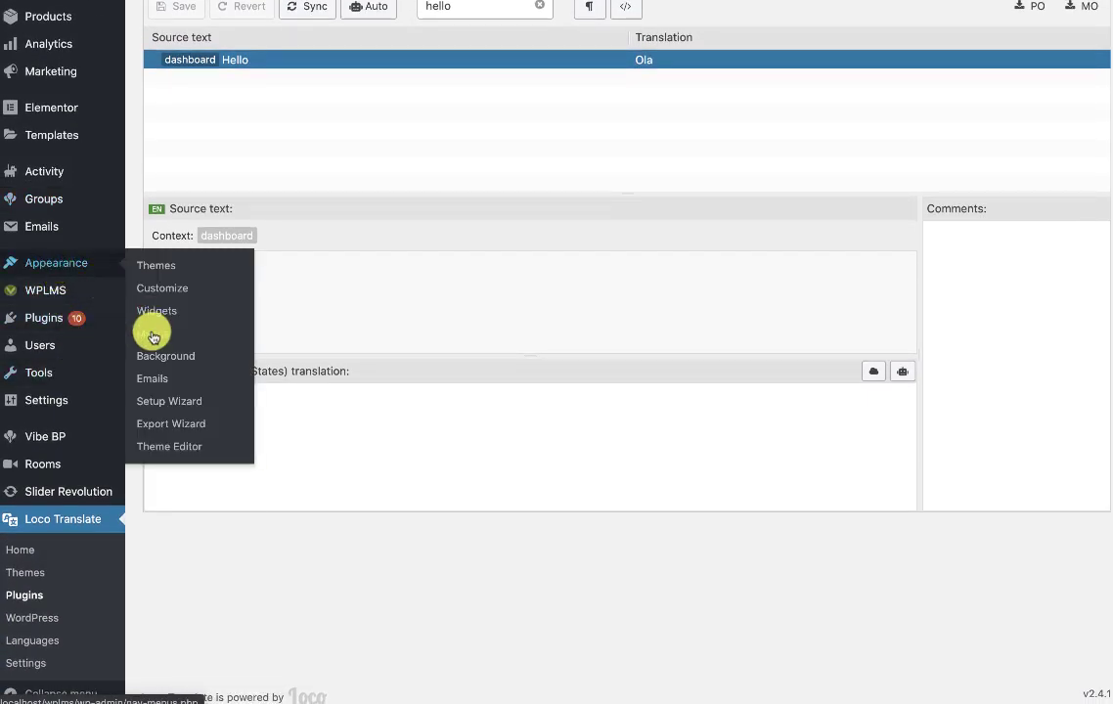
{"action": "left_click", "coordinate": [154, 335]}
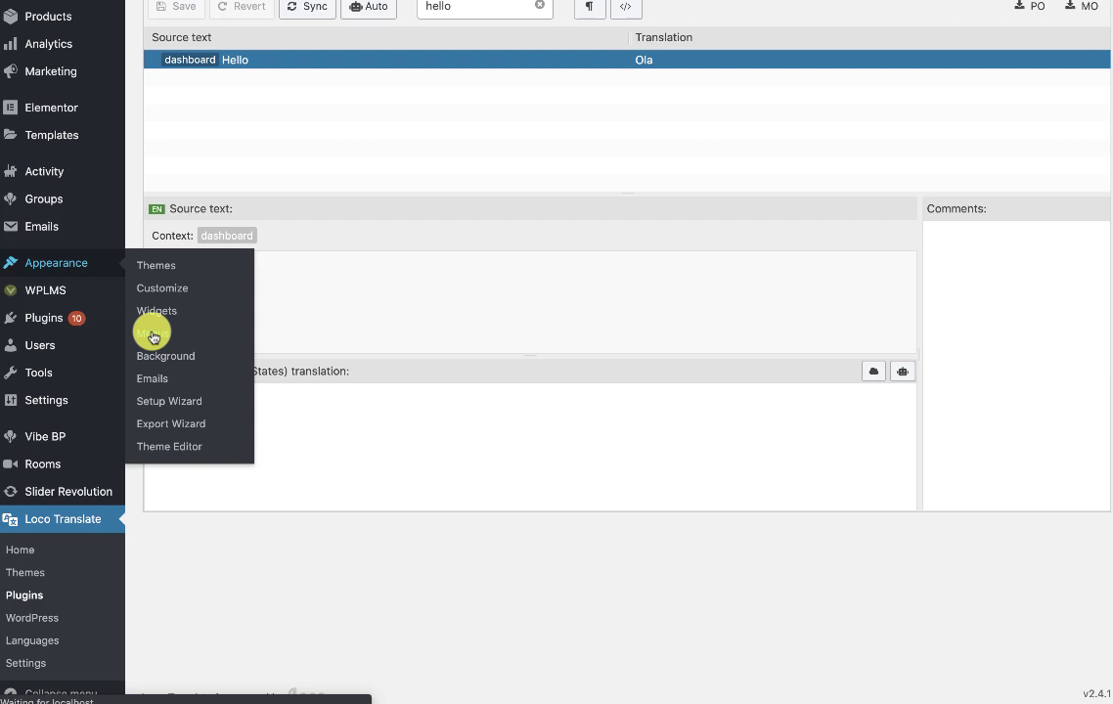
{"action": "scroll", "coordinate": [820, 423], "scroll_direction": "down", "scroll_amount": 5}
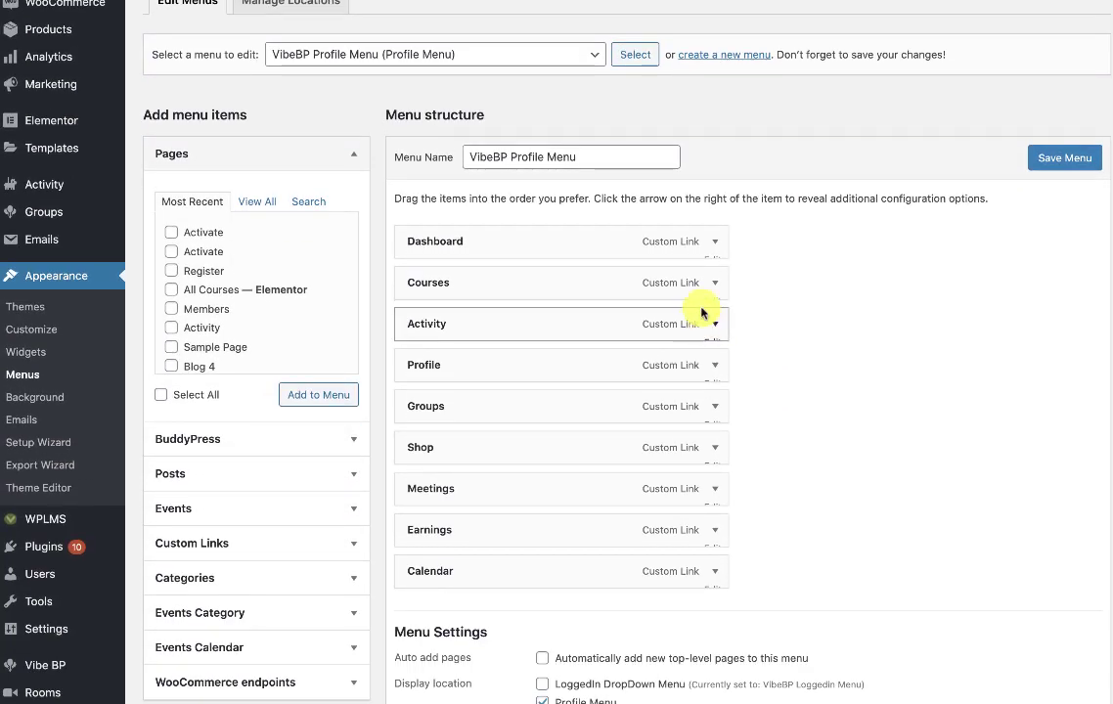
{"action": "left_click", "coordinate": [715, 283]}
{"action": "scroll", "coordinate": [472, 330], "scroll_direction": "down", "scroll_amount": 2}
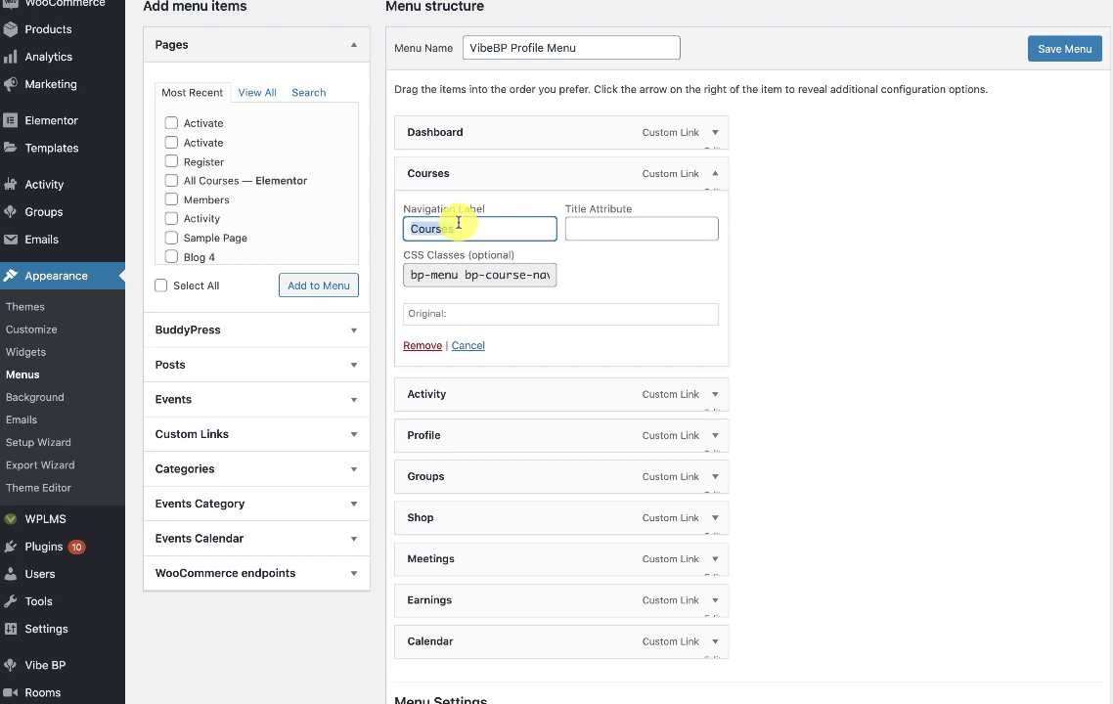
{"action": "type", "text": "Ku"}
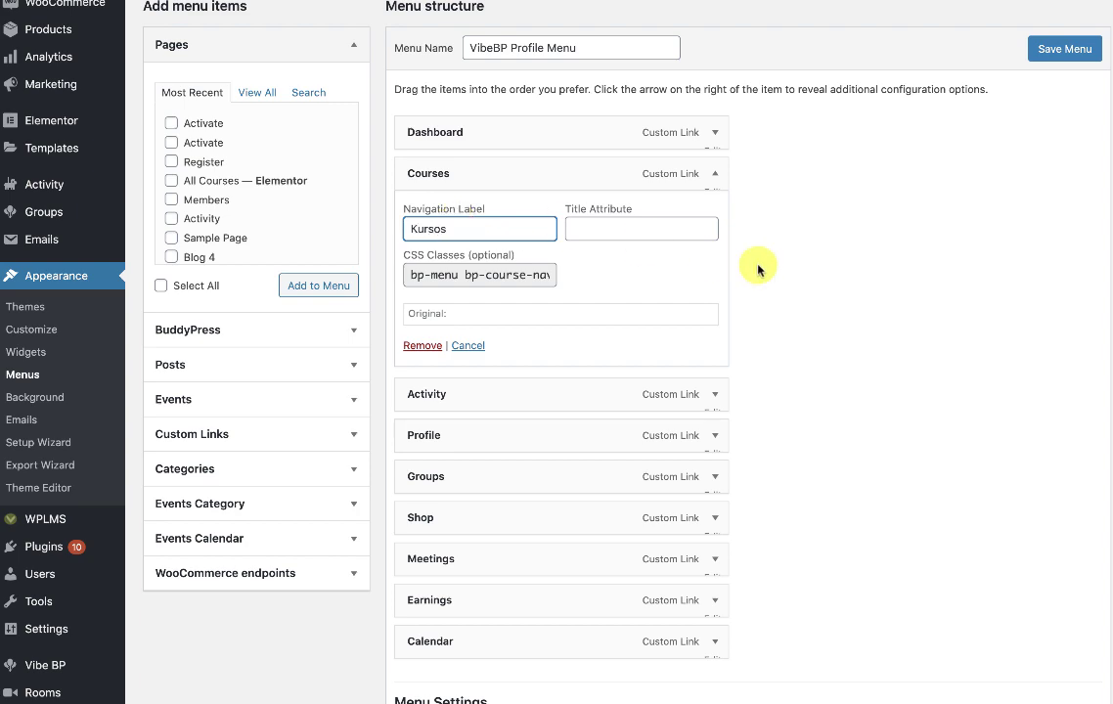
{"action": "left_click", "coordinate": [1035, 48]}
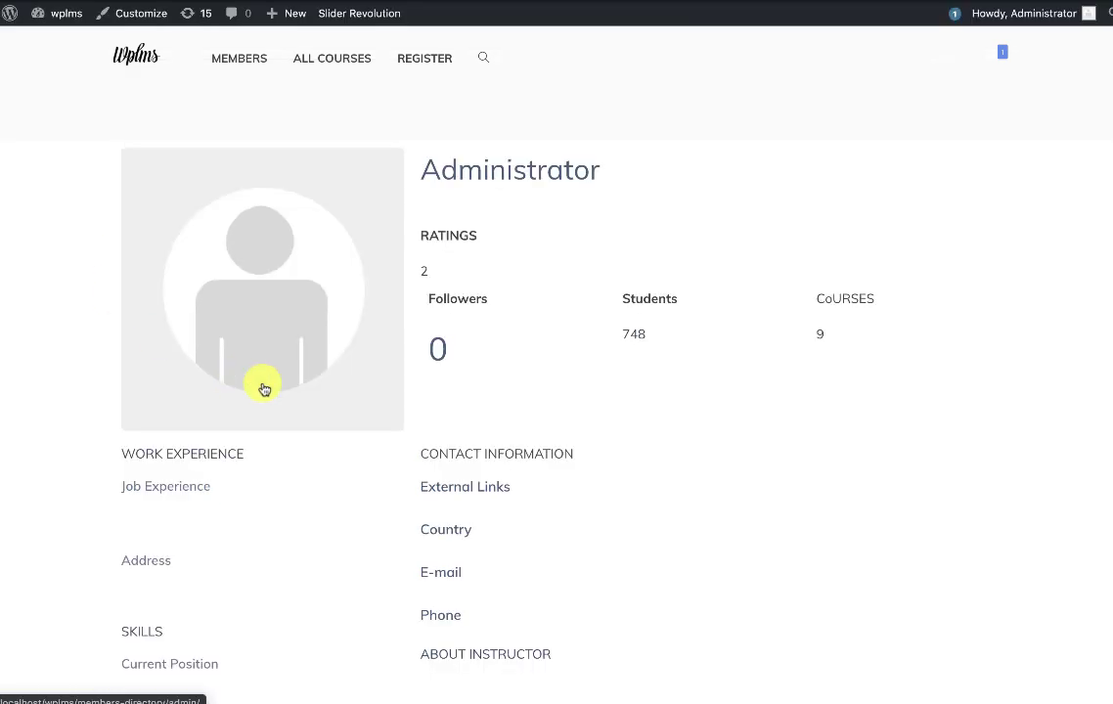
Step: From the profile, visit the dashboard's Activity, Profile and Course pages to confirm the Kursos label
{"action": "left_click", "coordinate": [262, 389]}
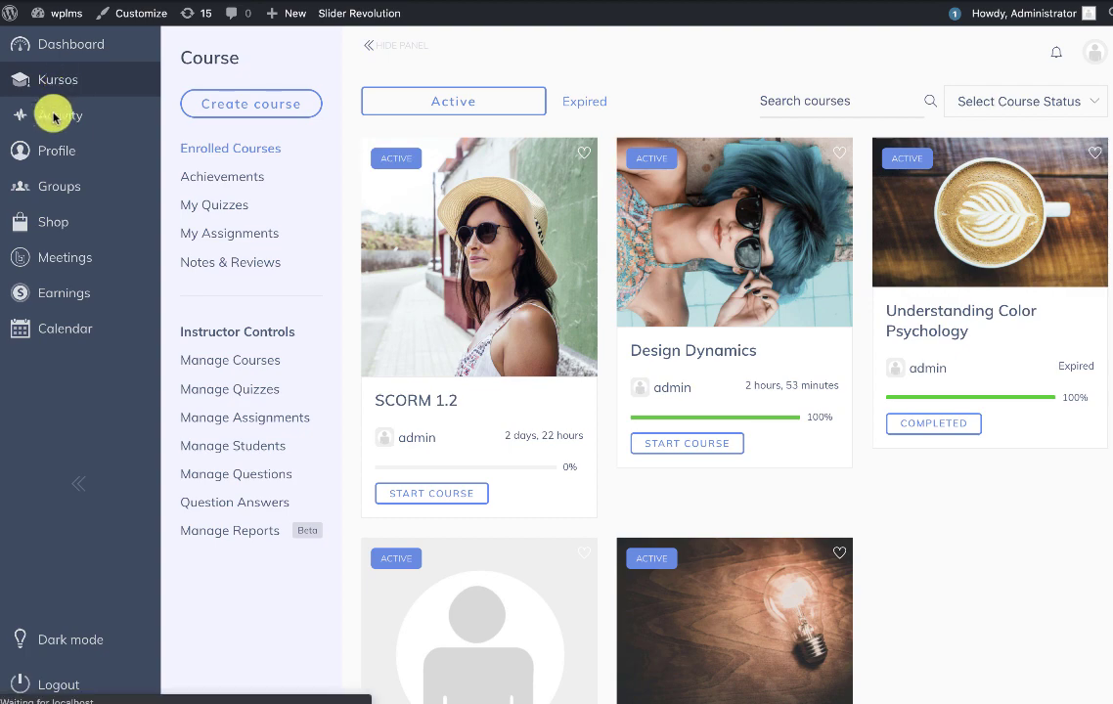
{"action": "left_click", "coordinate": [55, 112]}
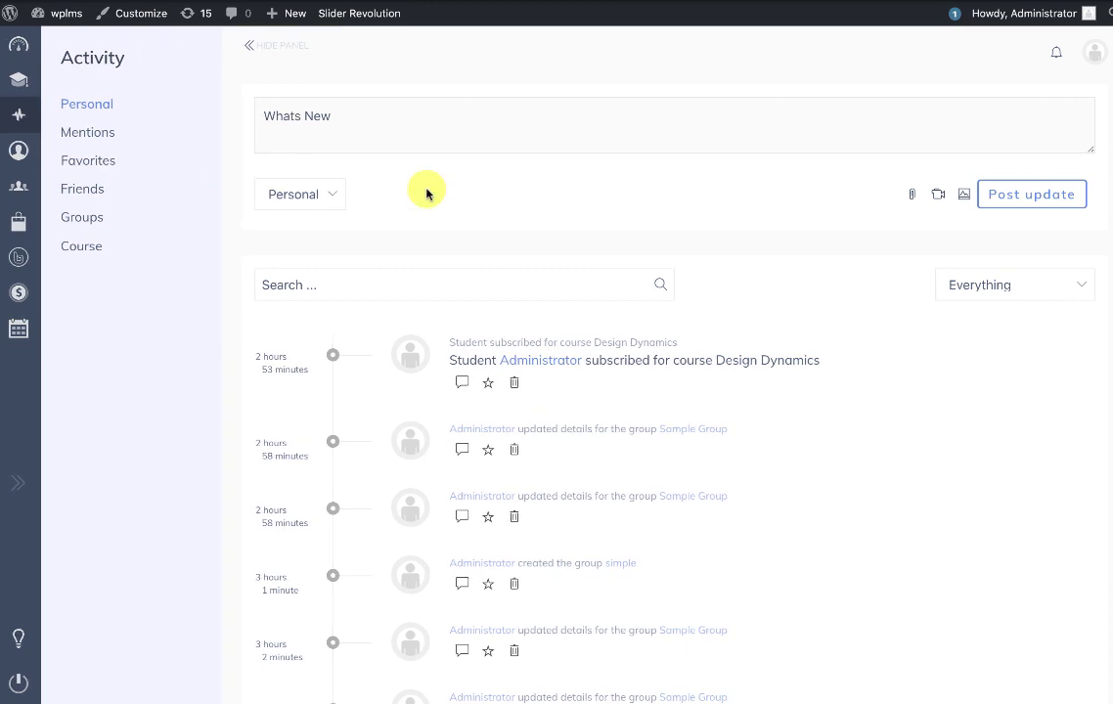
{"action": "mouse_move", "coordinate": [19, 113]}
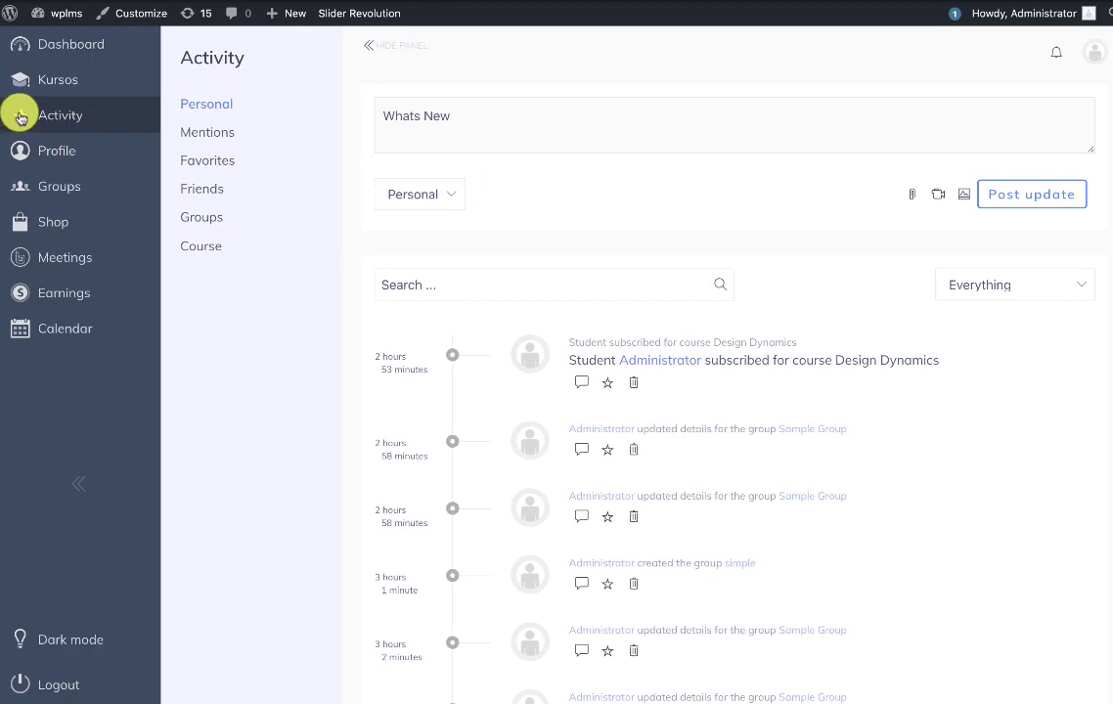
{"action": "left_click", "coordinate": [56, 152]}
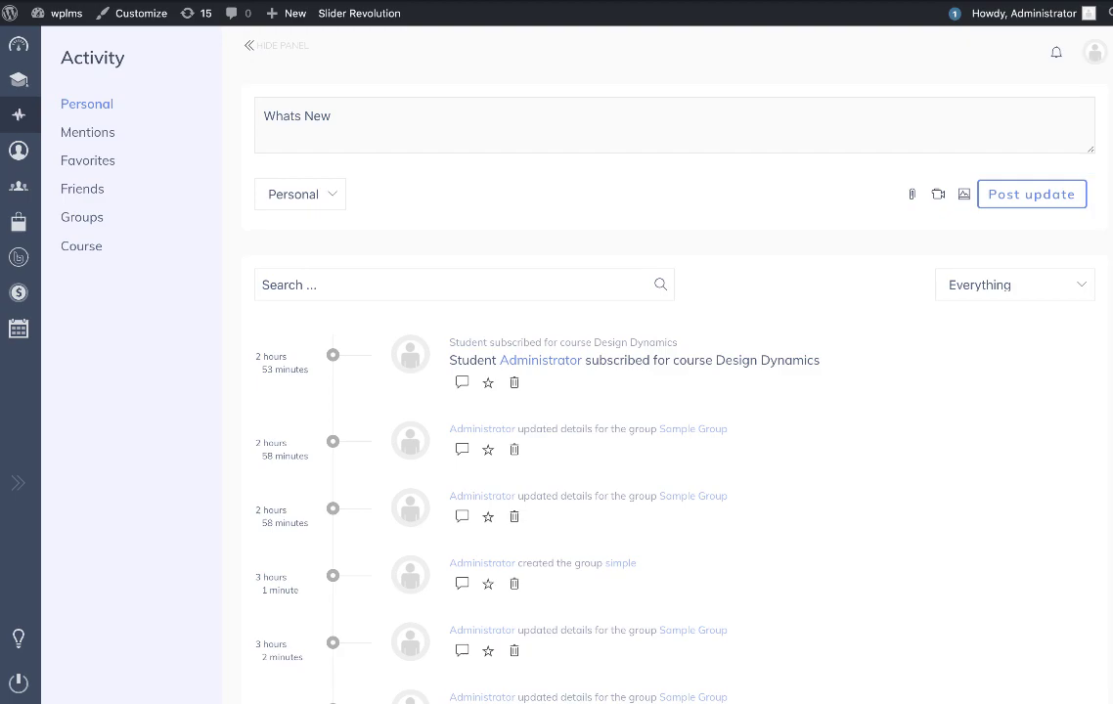
{"action": "mouse_move", "coordinate": [59, 86]}
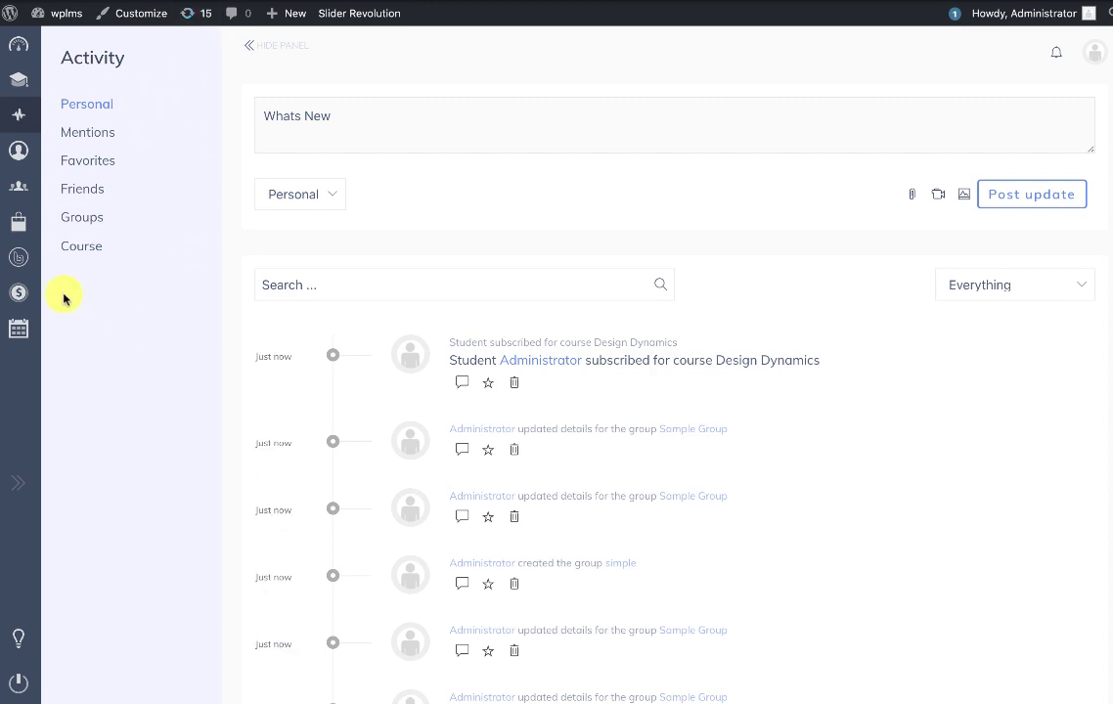
{"action": "left_click", "coordinate": [24, 78]}
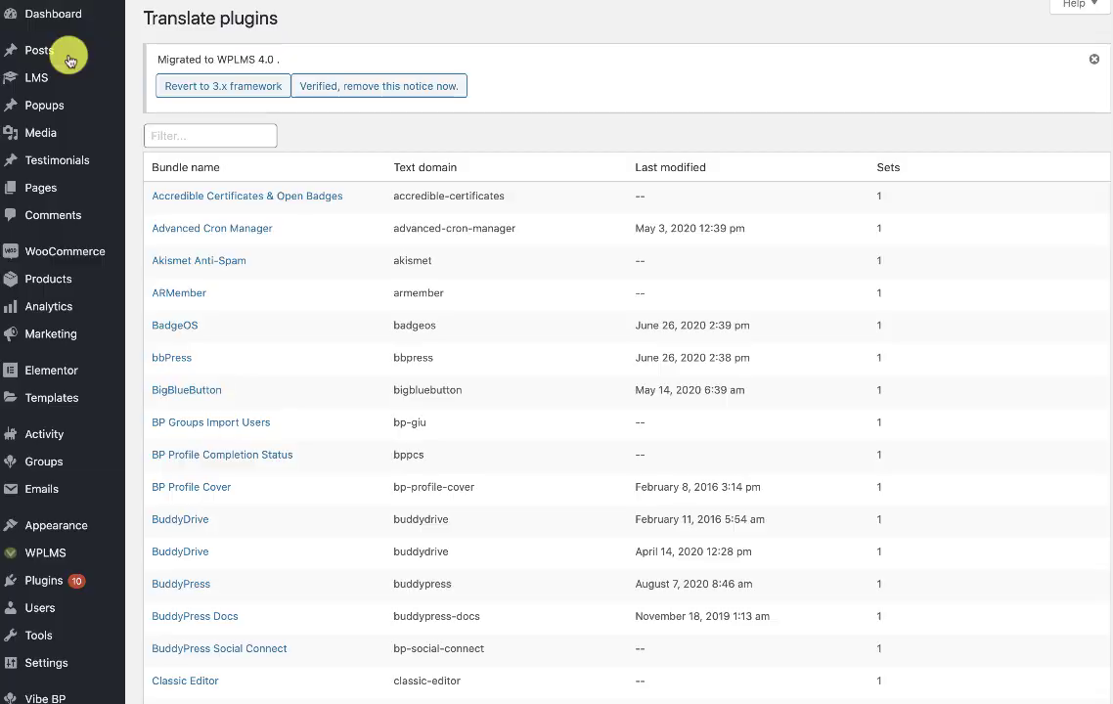
{"action": "scroll", "coordinate": [14, 390], "scroll_direction": "down", "scroll_amount": 3}
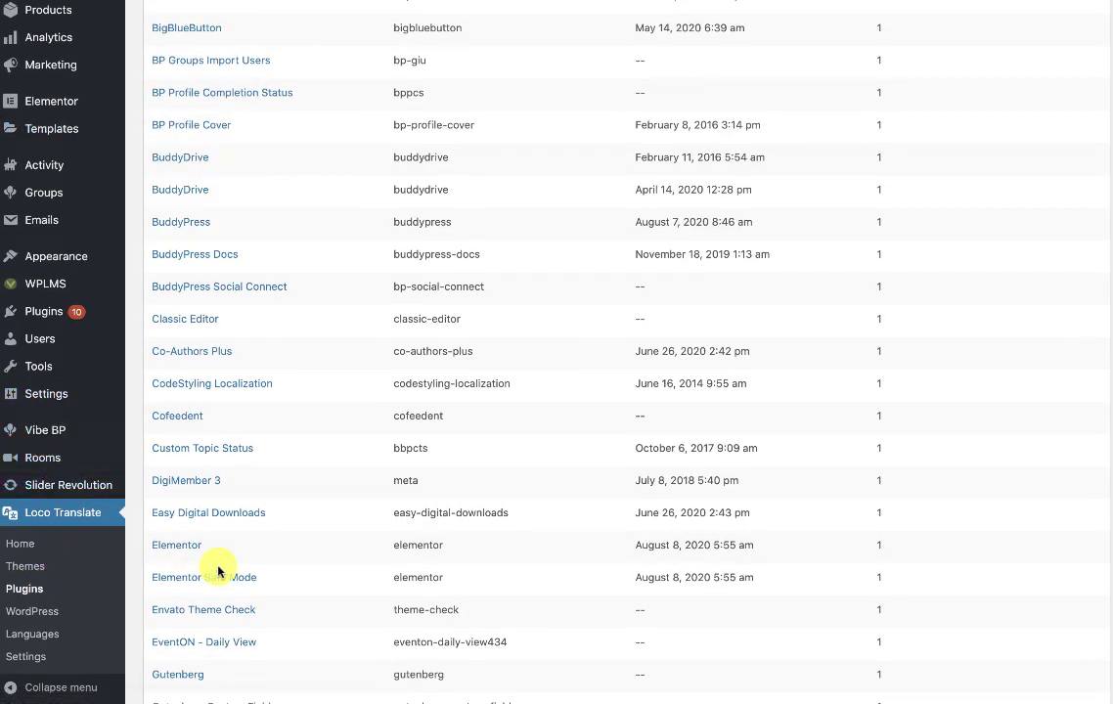
Step: Open the WPLMS English (United States) translation file and filter for the Enrolled Courses string
{"action": "type", "text": "ms"}
{"action": "left_click", "coordinate": [168, 340]}
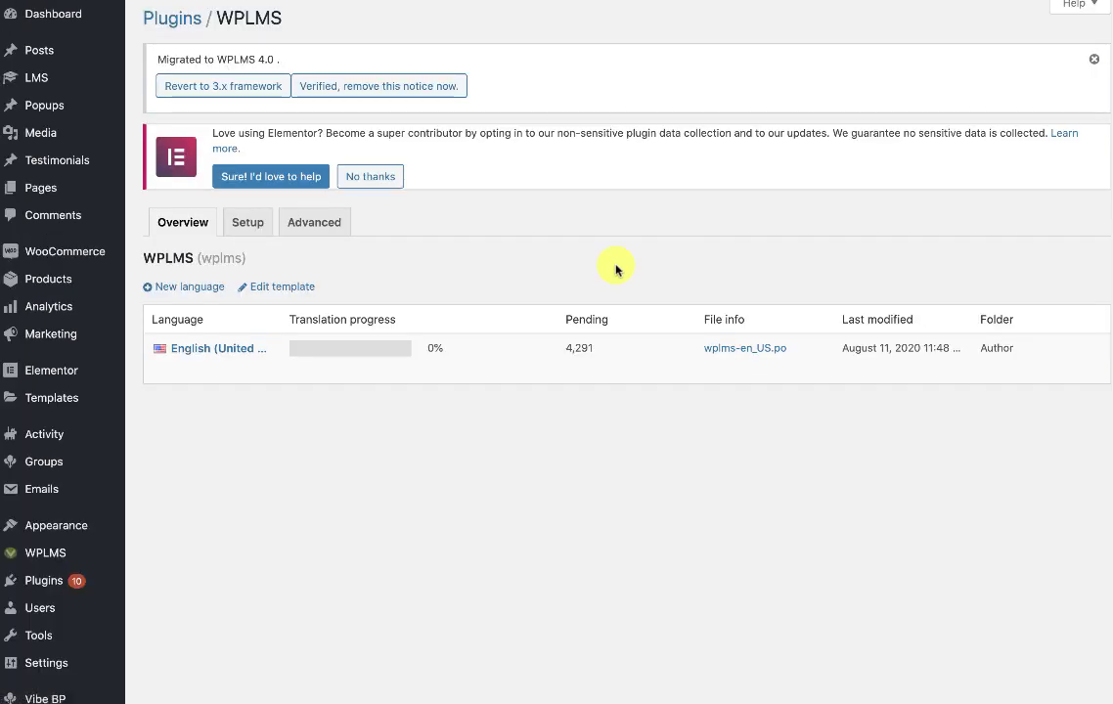
{"action": "left_click", "coordinate": [161, 369]}
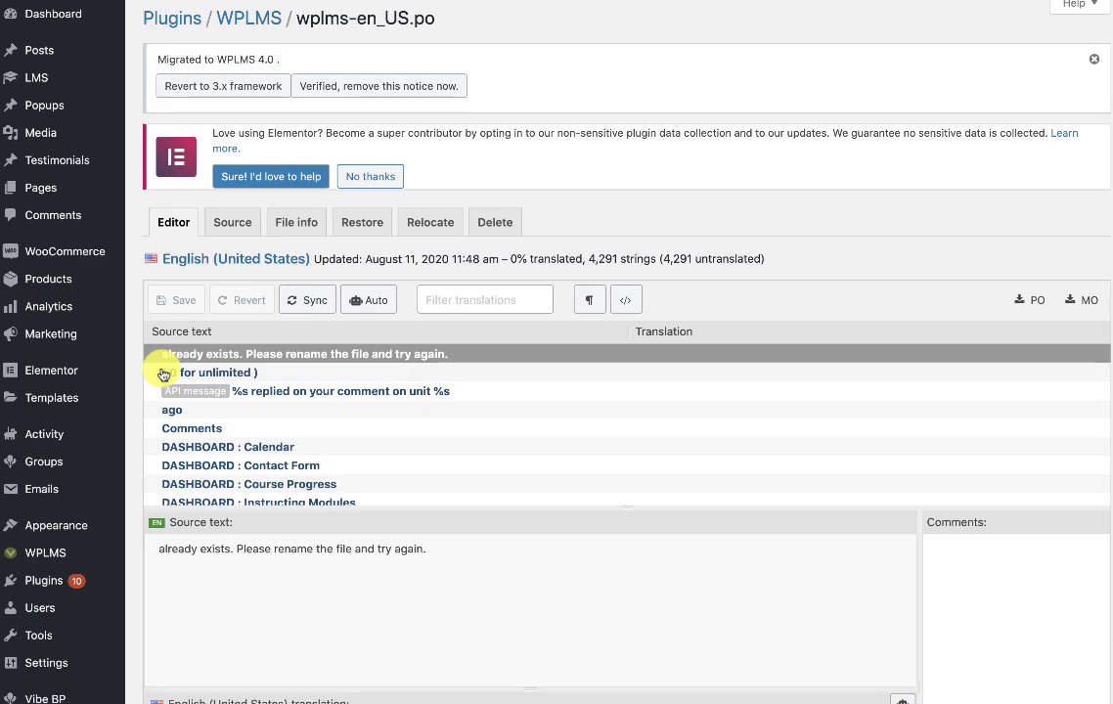
{"action": "left_click", "coordinate": [436, 348]}
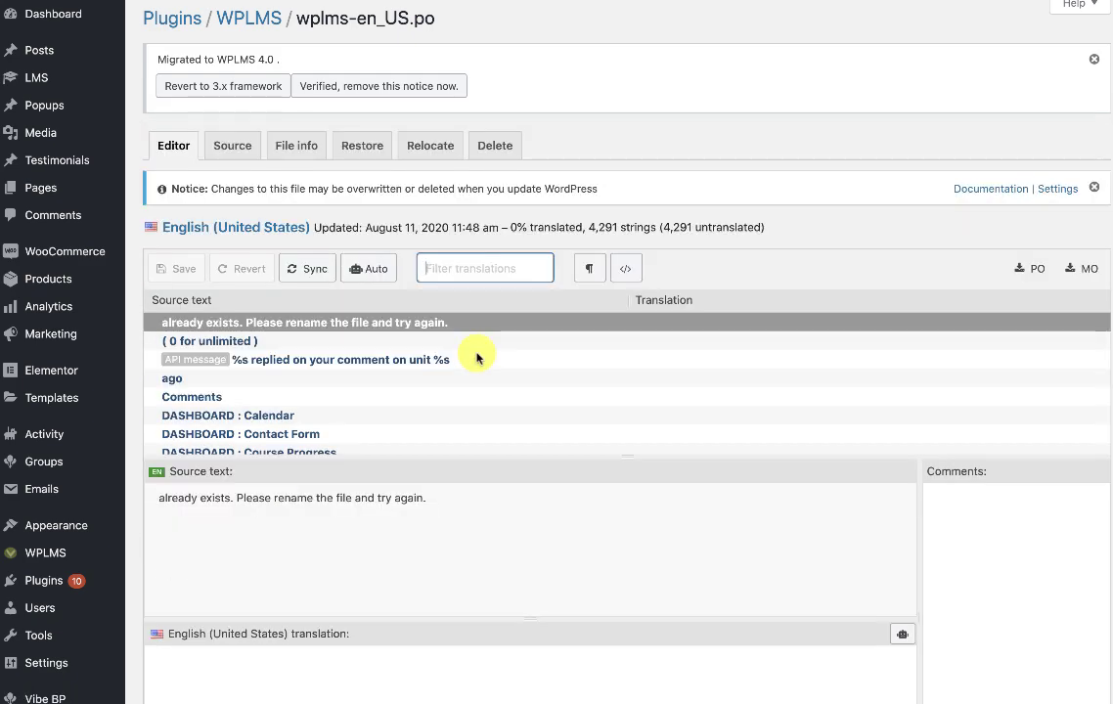
{"action": "type", "text": "enrolled course"}
{"action": "left_click", "coordinate": [362, 360]}
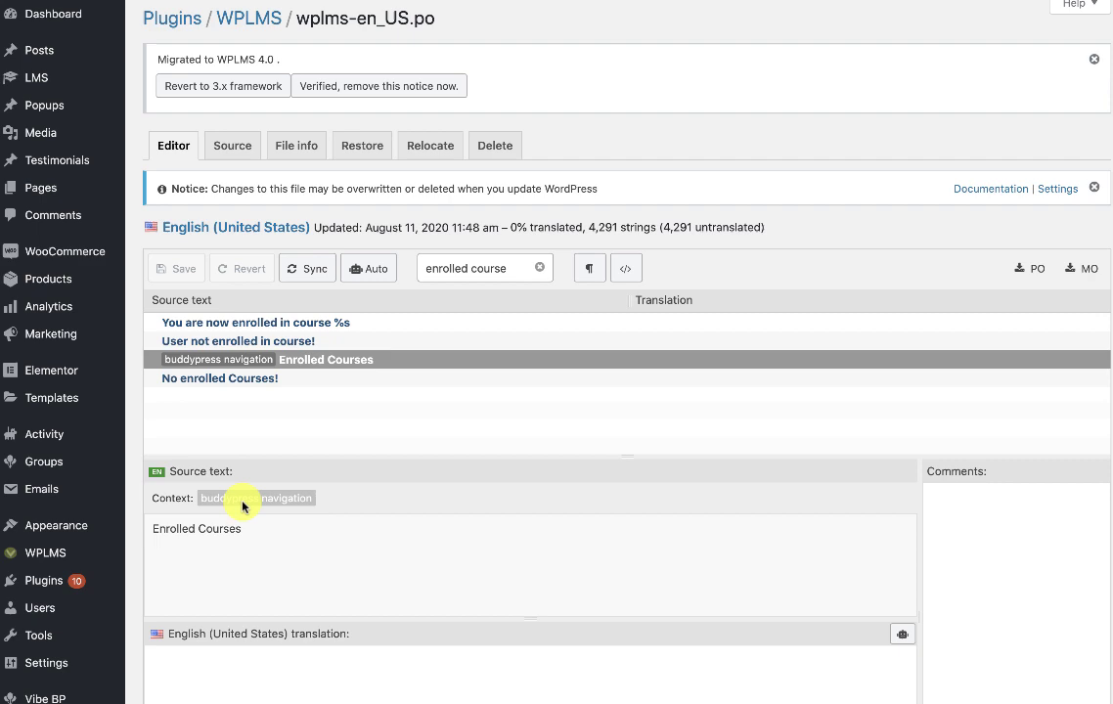
Step: Translate Enrolled Courses as My courses and save the translation file
{"action": "scroll", "coordinate": [318, 504], "scroll_direction": "down", "scroll_amount": 3}
{"action": "left_click", "coordinate": [287, 540]}
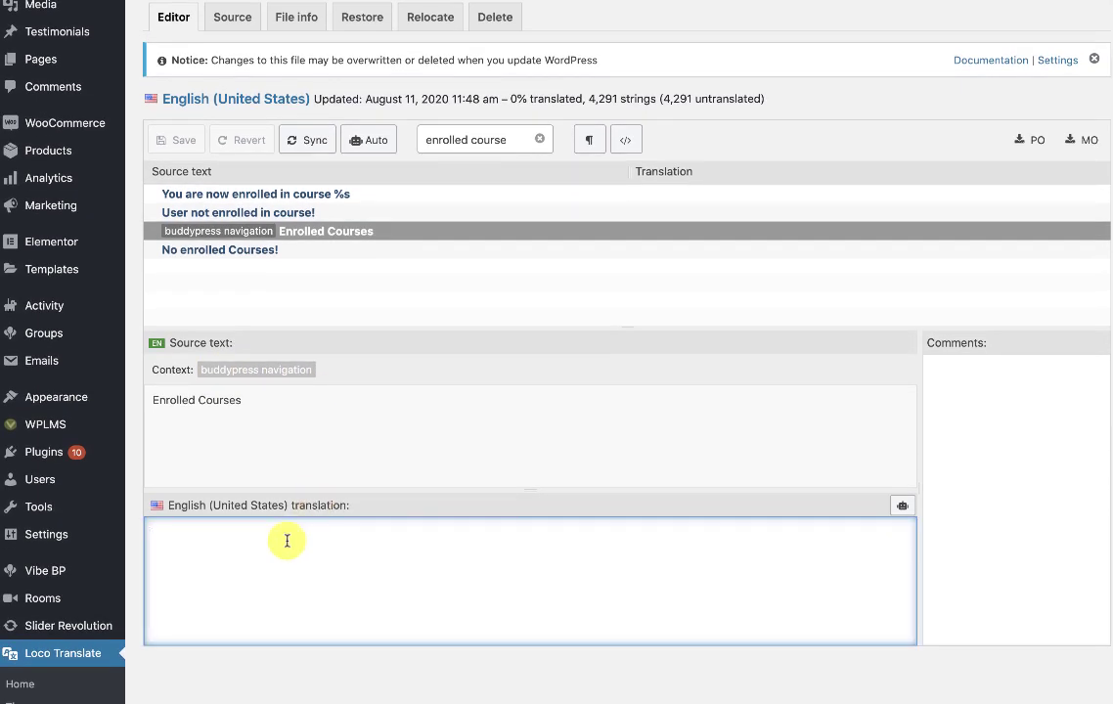
{"action": "type", "text": "My courses"}
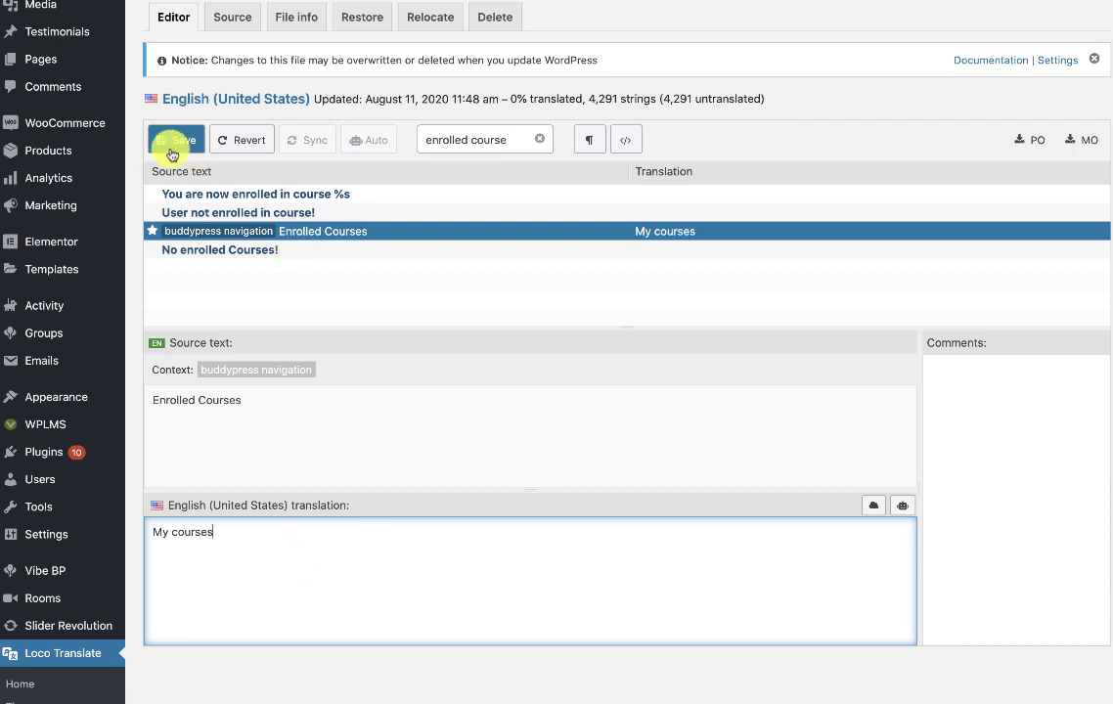
{"action": "left_click", "coordinate": [168, 139]}
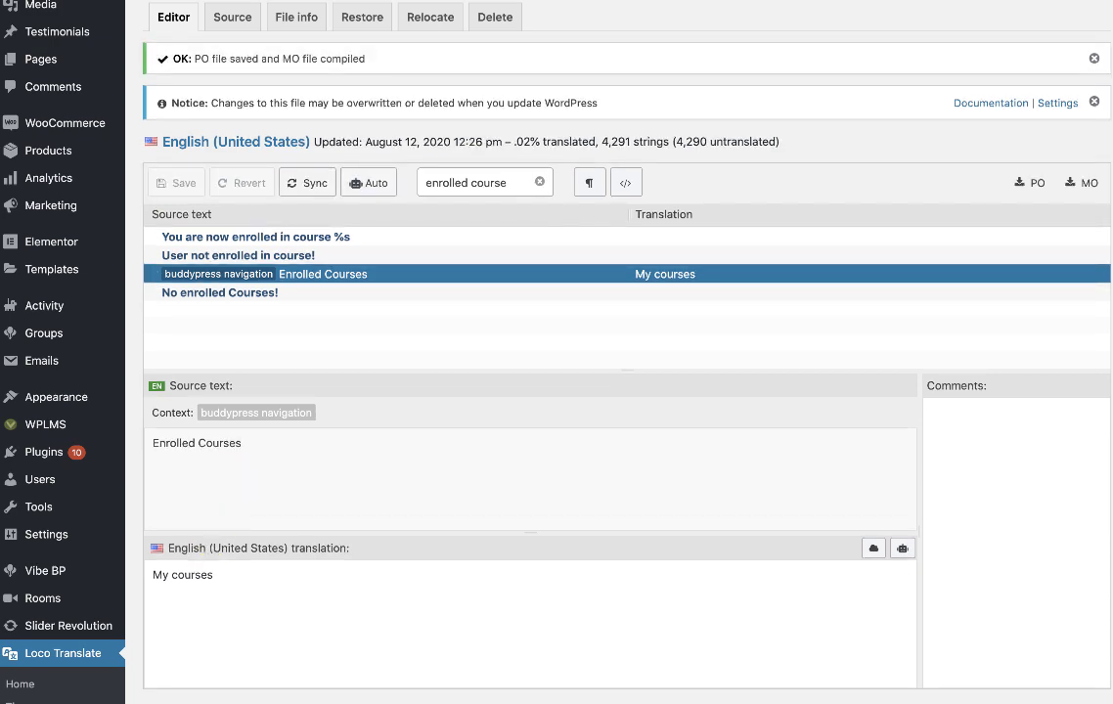
{"action": "scroll", "coordinate": [256, 471], "scroll_direction": "down", "scroll_amount": 2}
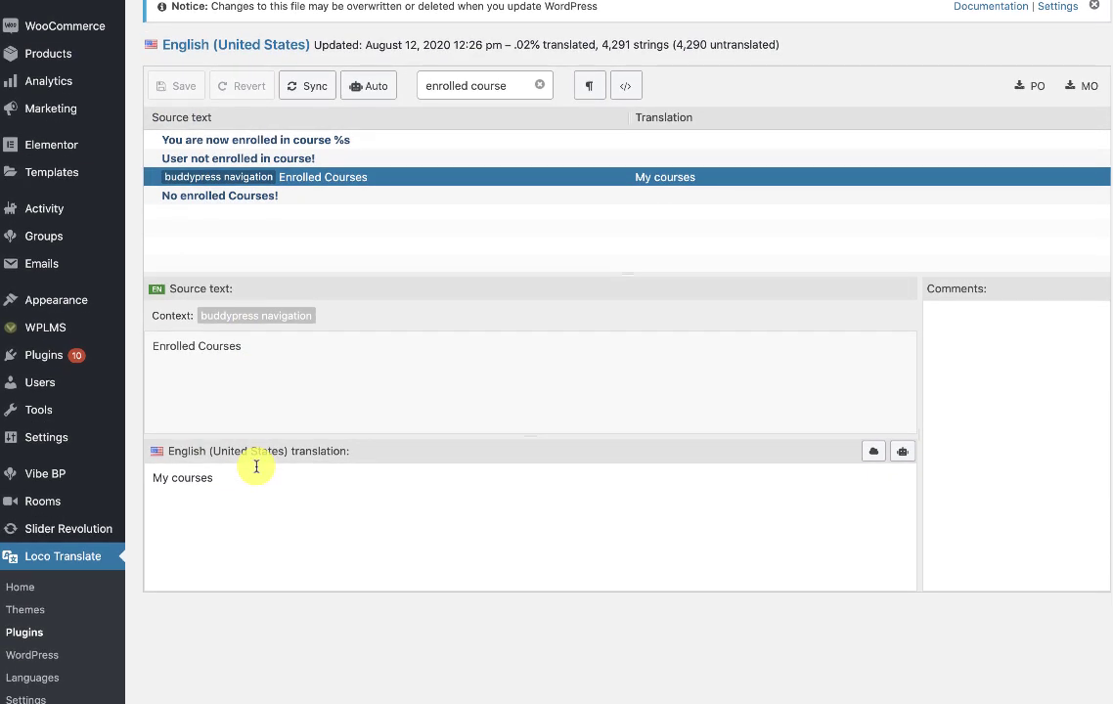
{"action": "scroll", "coordinate": [256, 467], "scroll_direction": "down", "scroll_amount": 1}
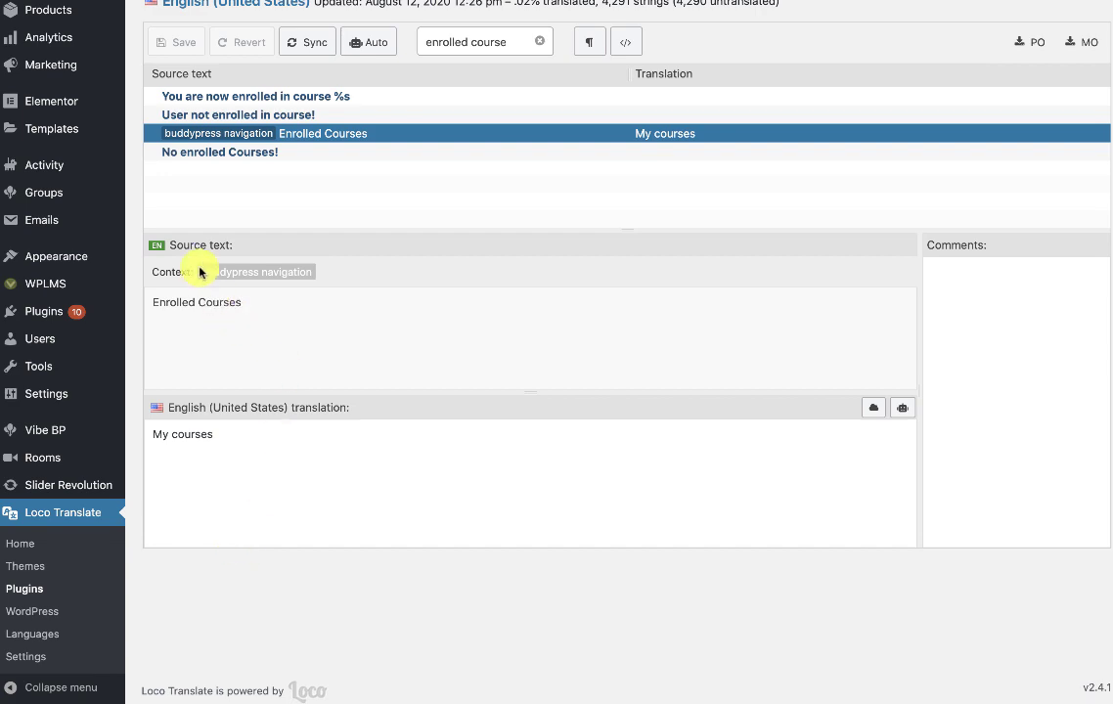
{"action": "scroll", "coordinate": [160, 685], "scroll_direction": "down", "scroll_amount": 1}
{"action": "mouse_move", "coordinate": [42, 440]}
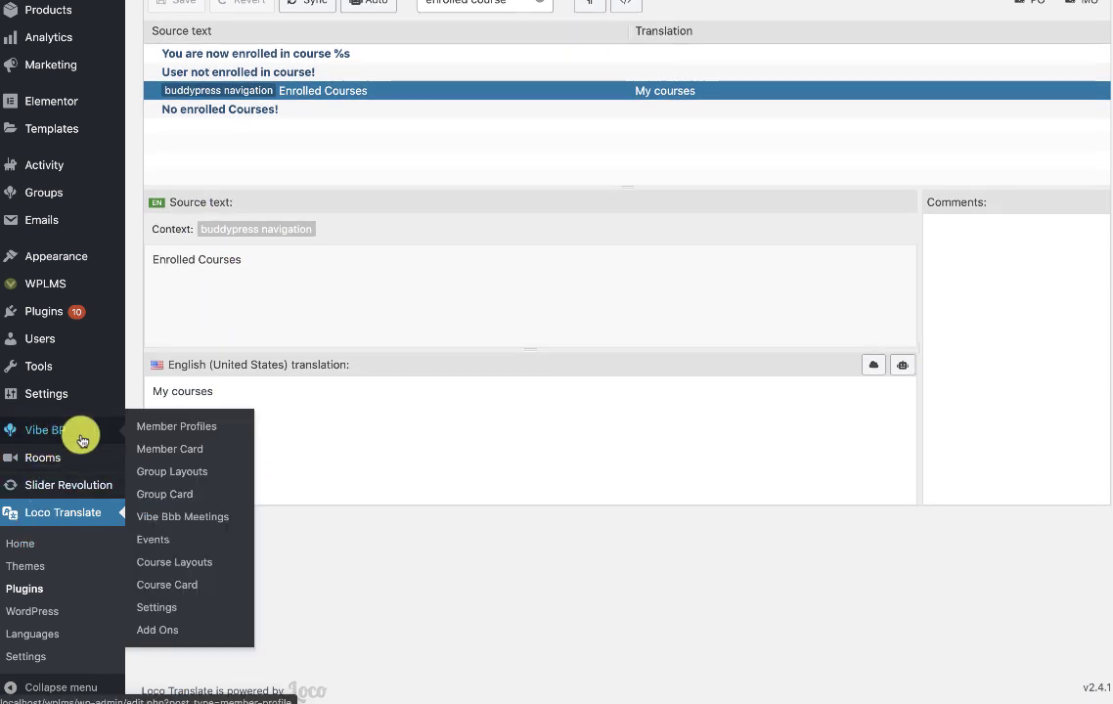
Step: Go to the BuddyPress tab of the Vibe BP Settings
{"action": "left_click", "coordinate": [176, 608]}
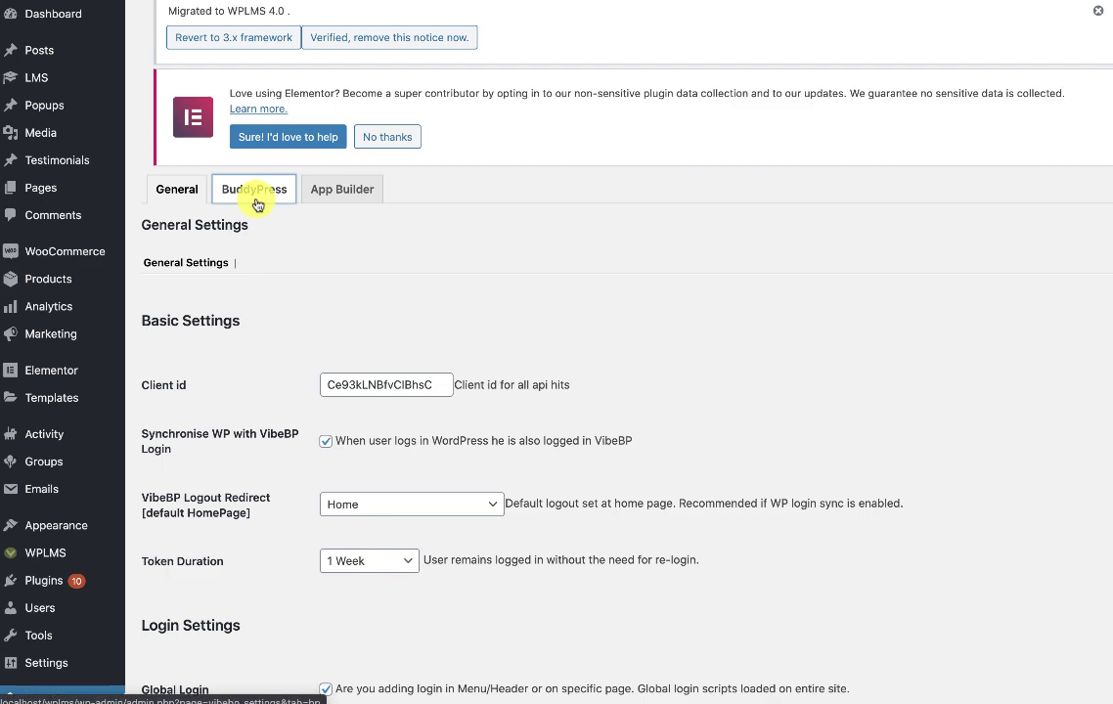
{"action": "left_click", "coordinate": [257, 199]}
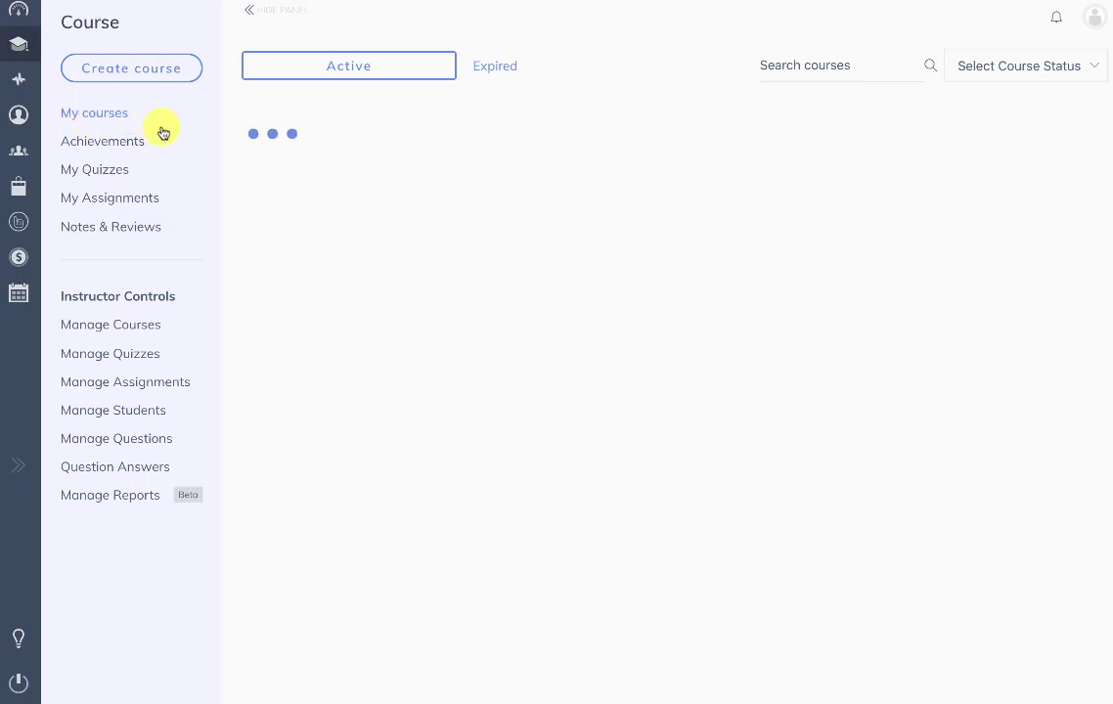
Step: Open the Administrator profile and highlight the Ratings, Followers, Students, Courses and contact field labels
{"action": "mouse_move", "coordinate": [25, 19]}
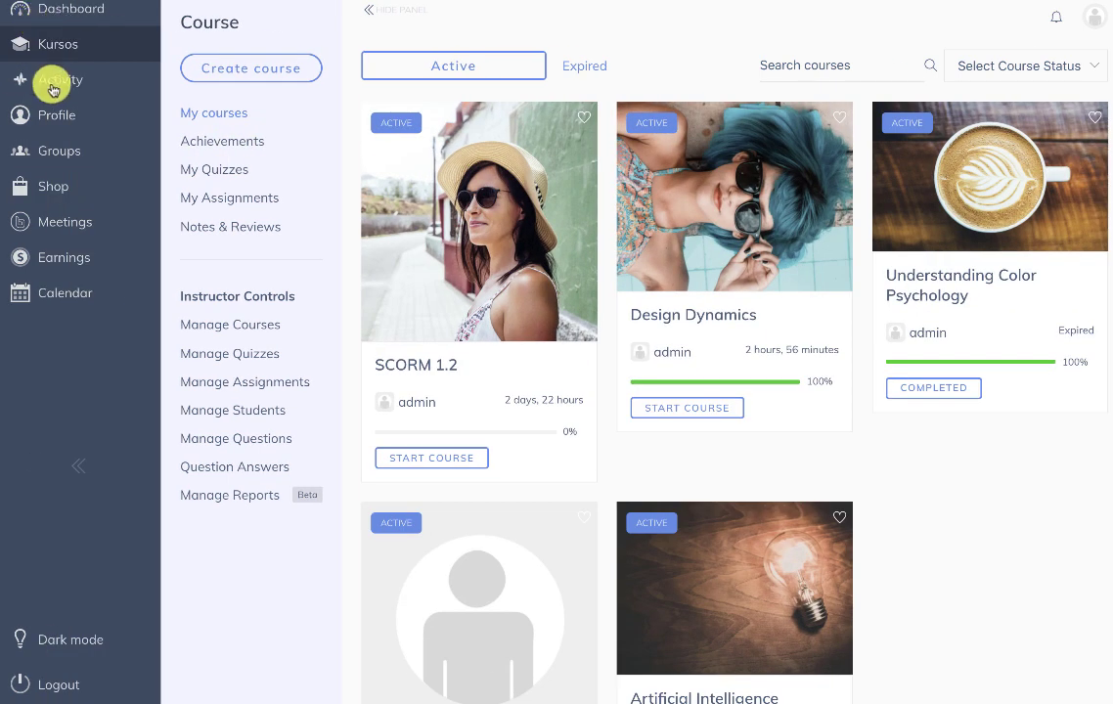
{"action": "left_click", "coordinate": [40, 122]}
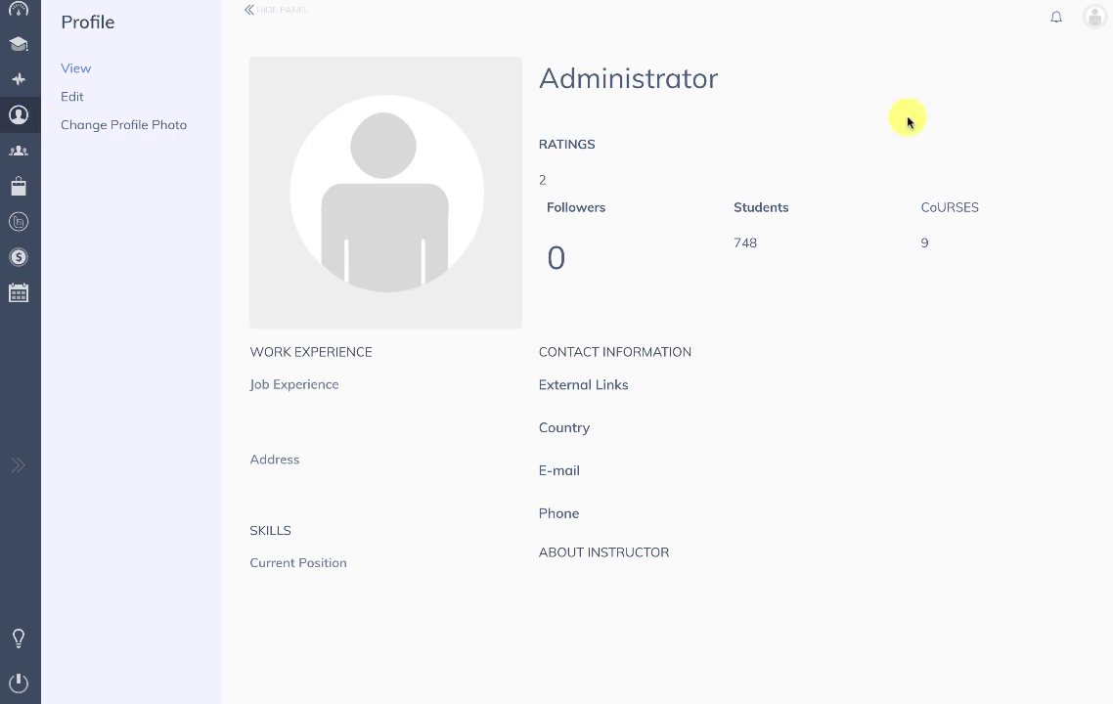
{"action": "double_click", "coordinate": [544, 146]}
{"action": "left_click_drag", "start_coordinate": [570, 207], "coordinate": [611, 209]}
{"action": "left_click_drag", "start_coordinate": [755, 207], "coordinate": [877, 208]}
{"action": "mouse_move", "coordinate": [947, 207]}
{"action": "left_mouse_down"}
{"action": "mouse_move", "coordinate": [985, 207]}
{"action": "mouse_move", "coordinate": [954, 208]}
{"action": "left_mouse_up"}
{"action": "left_click_drag", "start_coordinate": [547, 385], "coordinate": [640, 576]}
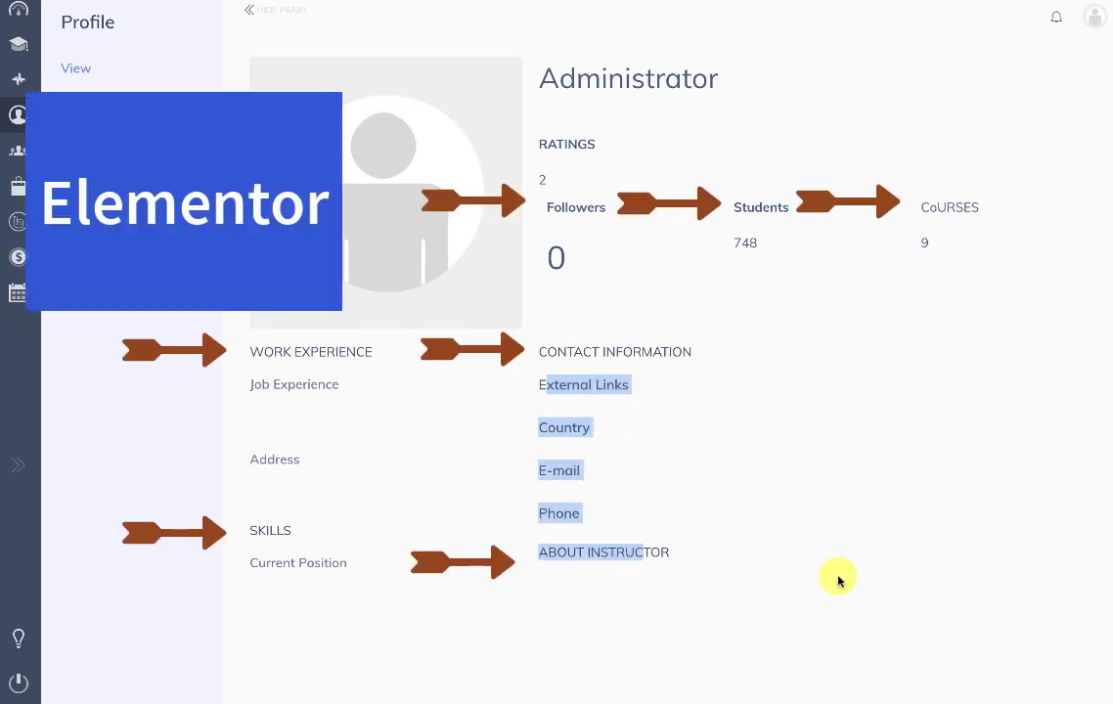
Step: From the admin dashboard, go to Vibe BP > Member Profiles and edit the Default layout in Elementor
{"action": "left_click", "coordinate": [751, 477]}
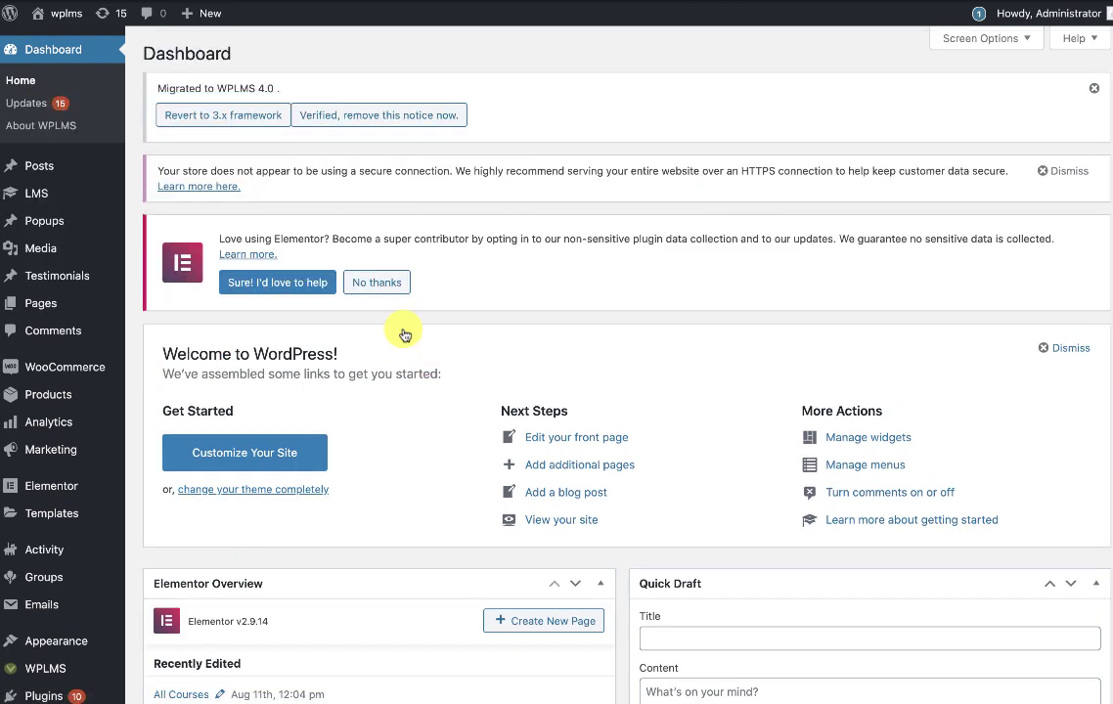
{"action": "scroll", "coordinate": [405, 333], "scroll_direction": "down", "scroll_amount": 10}
{"action": "scroll", "coordinate": [59, 588], "scroll_direction": "down", "scroll_amount": 8}
{"action": "mouse_move", "coordinate": [51, 579]}
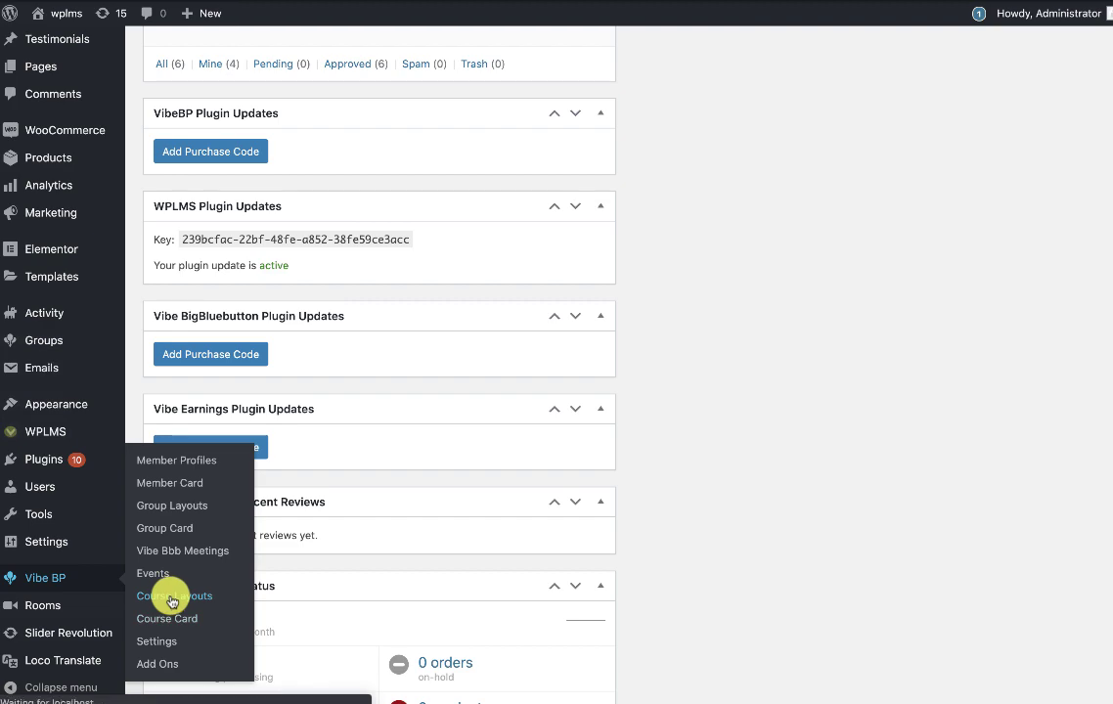
{"action": "left_click", "coordinate": [172, 462]}
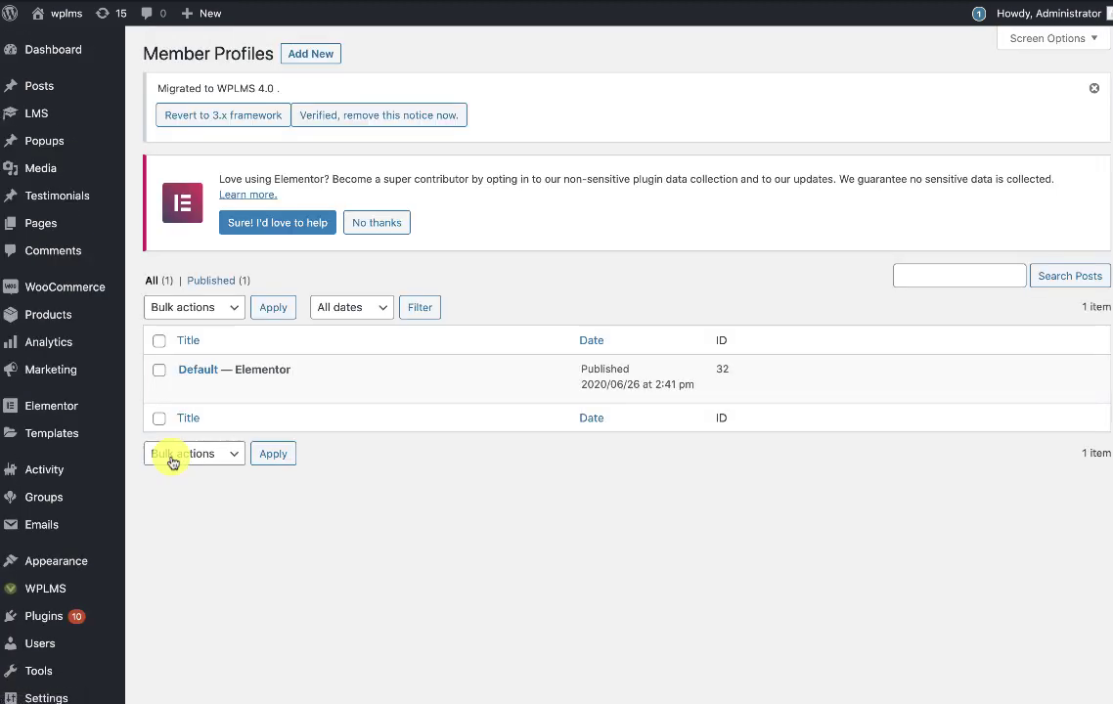
{"action": "left_click", "coordinate": [384, 392]}
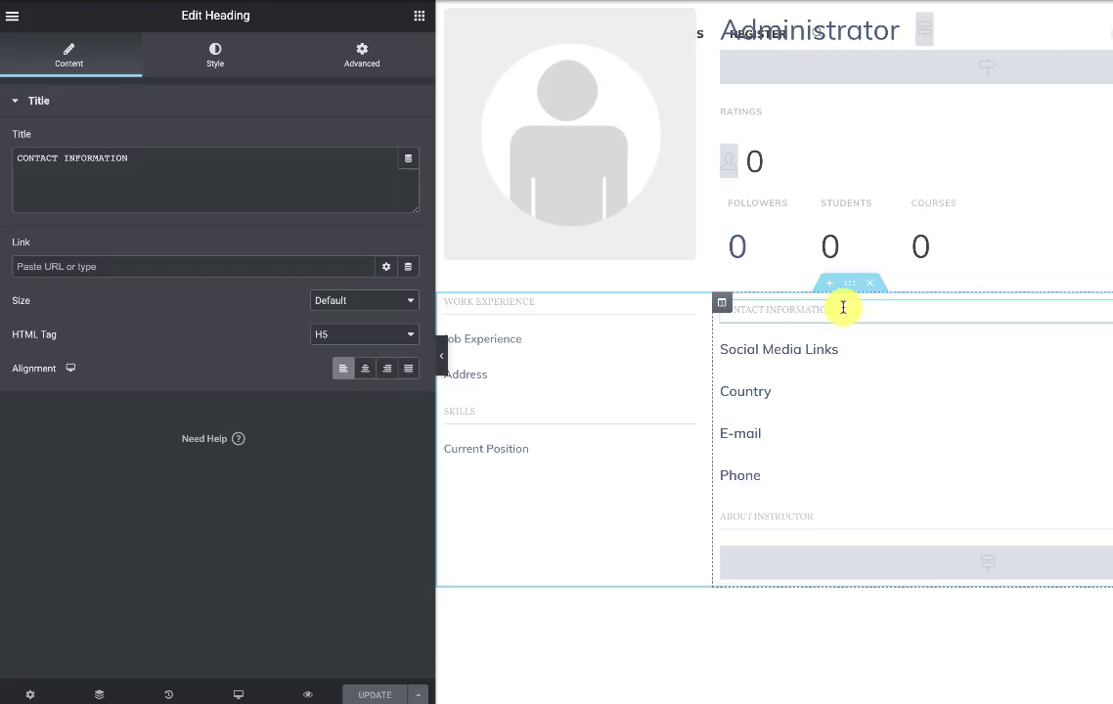
Step: Select the WORK EXPERIENCE and CONTACT INFORMATION headings and append an 's' to the title
{"action": "left_click_drag", "start_coordinate": [842, 310], "coordinate": [725, 305]}
{"action": "left_click", "coordinate": [530, 298]}
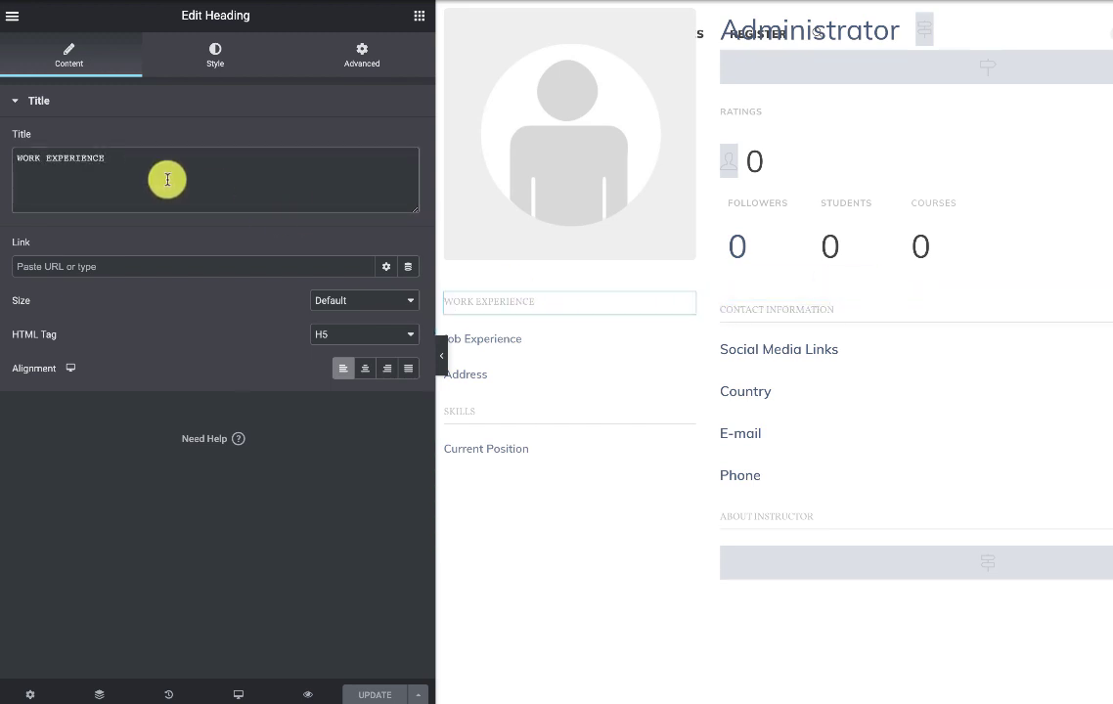
{"action": "left_click", "coordinate": [824, 315]}
{"action": "left_click", "coordinate": [331, 181]}
{"action": "type", "text": "s"}
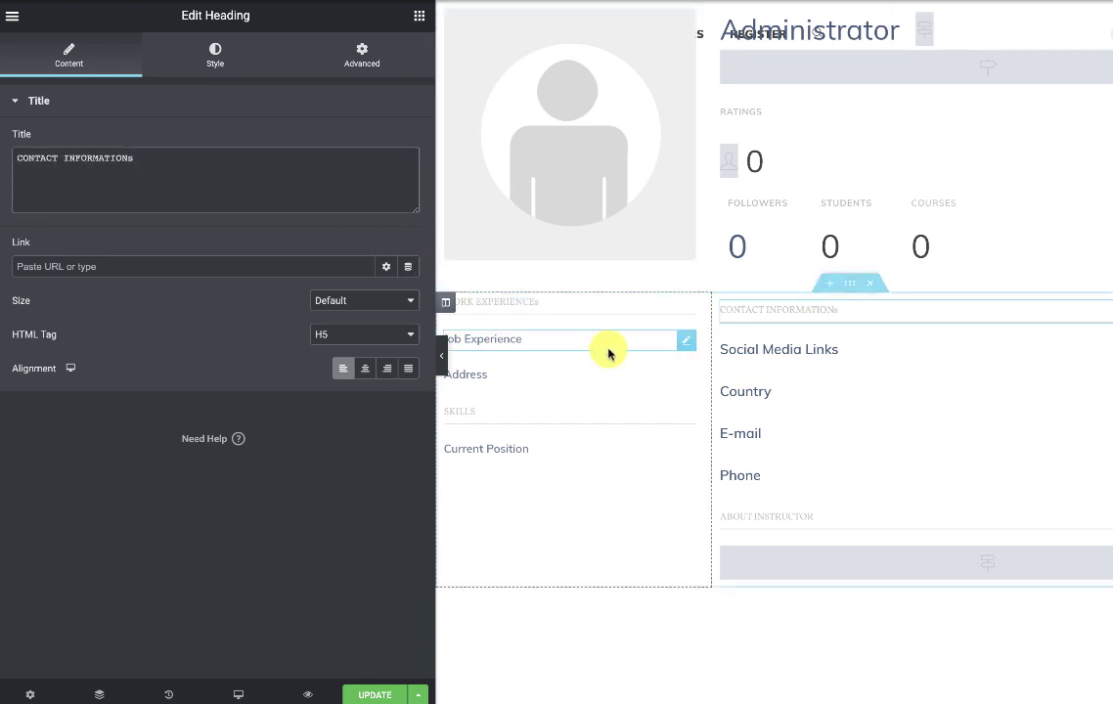
Step: Keep Job Experience as the profile field widget's shown field, then inspect the Followers and Courses headings
{"action": "left_click", "coordinate": [668, 349]}
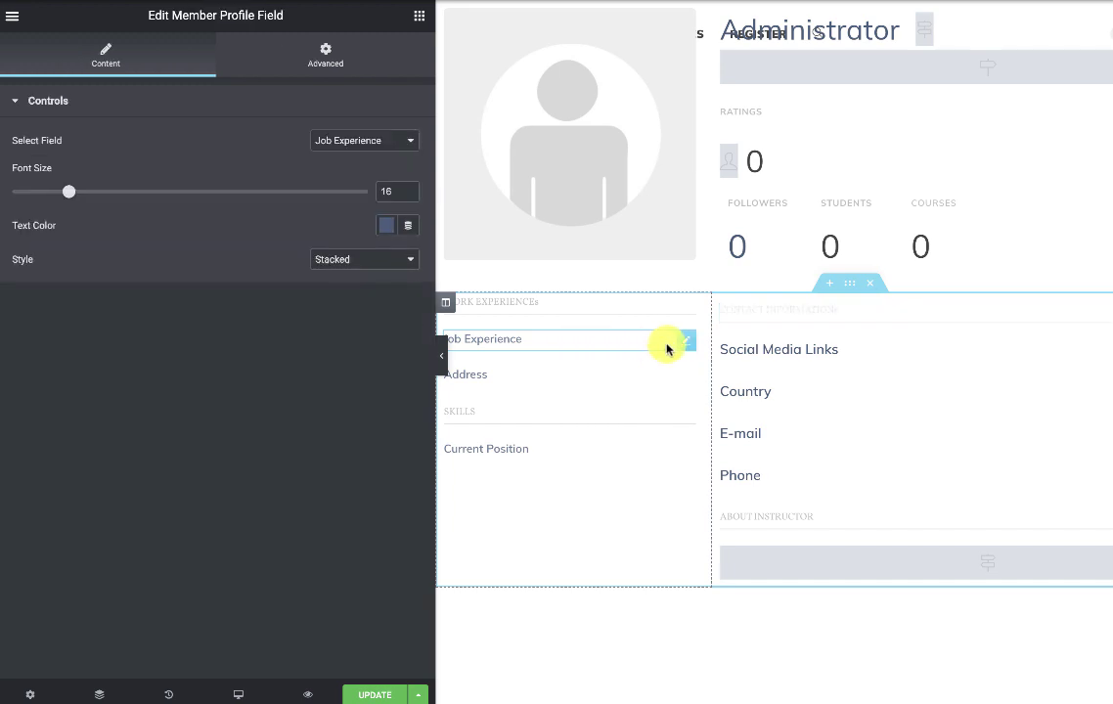
{"action": "left_click", "coordinate": [362, 144]}
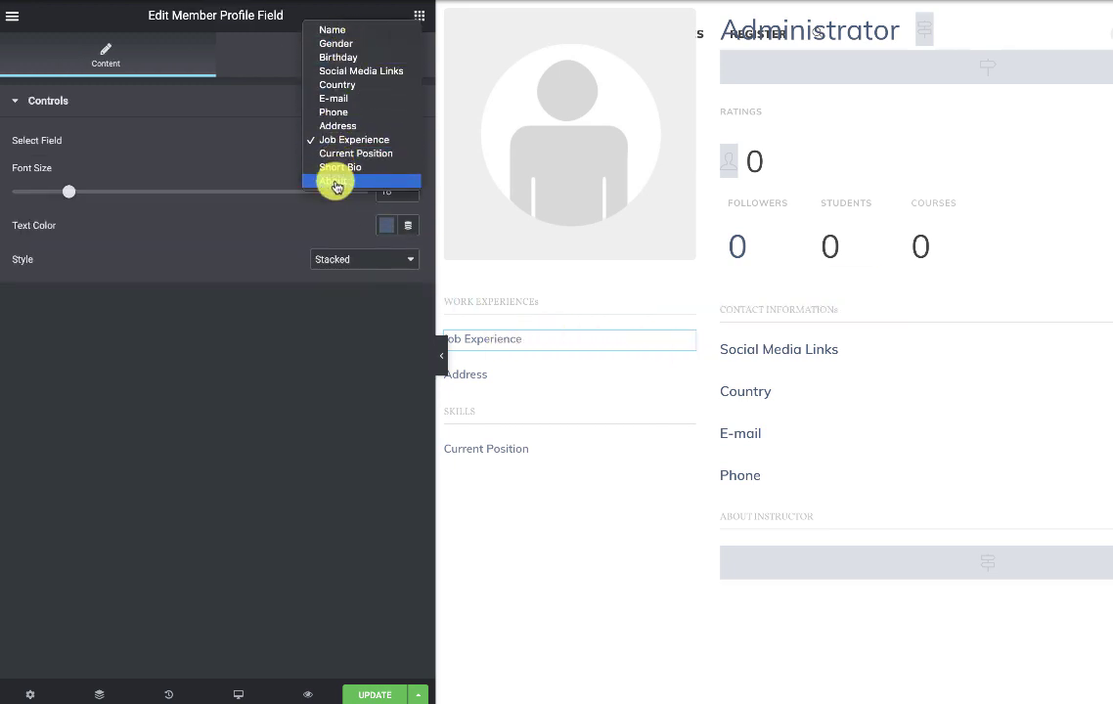
{"action": "left_click", "coordinate": [304, 459]}
{"action": "left_click", "coordinate": [795, 206]}
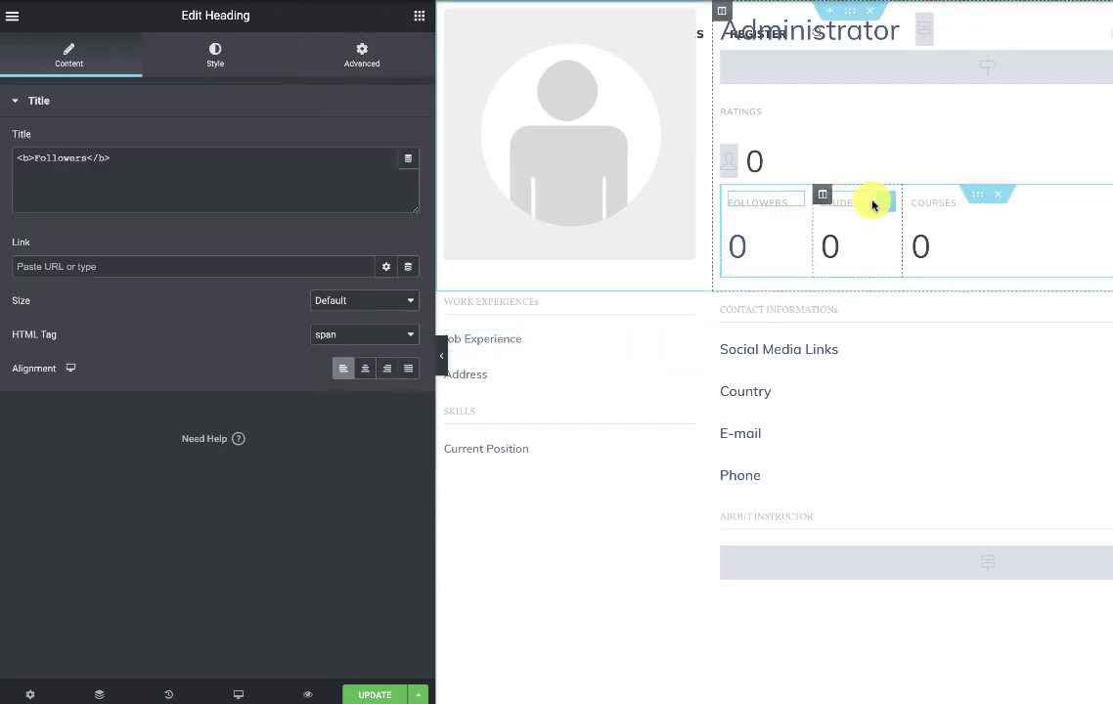
{"action": "left_click", "coordinate": [941, 201]}
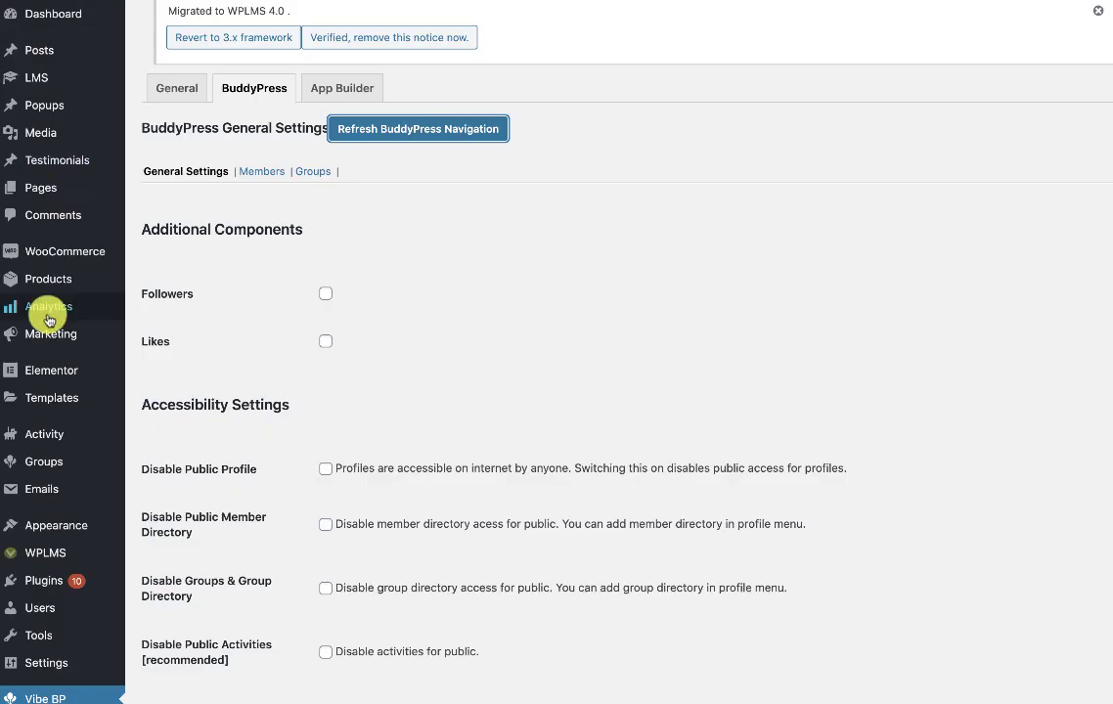
Step: In Users > Profile Fields, edit External Links and select its name for replacement
{"action": "scroll", "coordinate": [49, 319], "scroll_direction": "down", "scroll_amount": 3}
{"action": "mouse_move", "coordinate": [42, 437]}
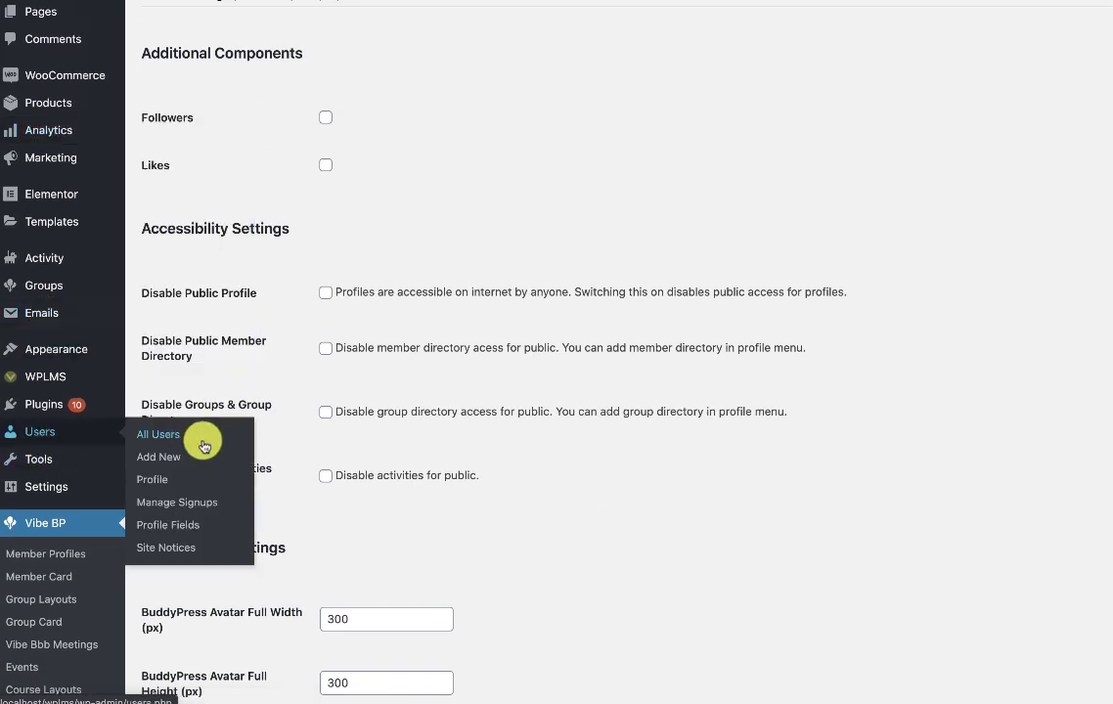
{"action": "left_click", "coordinate": [170, 529]}
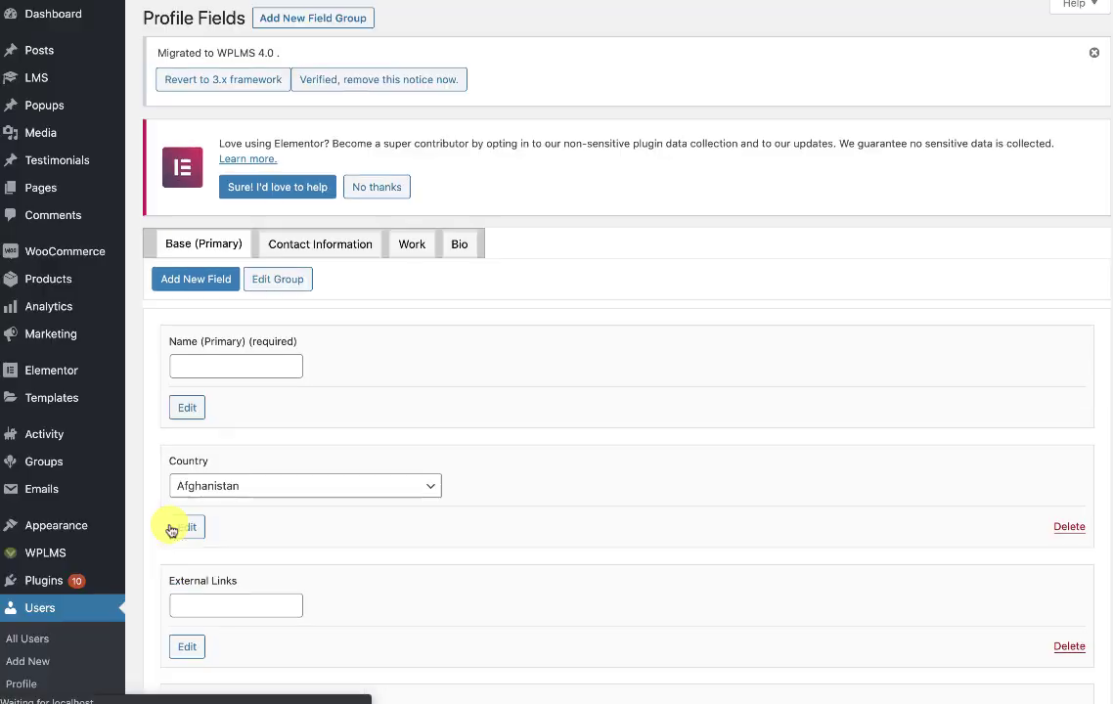
{"action": "scroll", "coordinate": [367, 323], "scroll_direction": "down", "scroll_amount": 5}
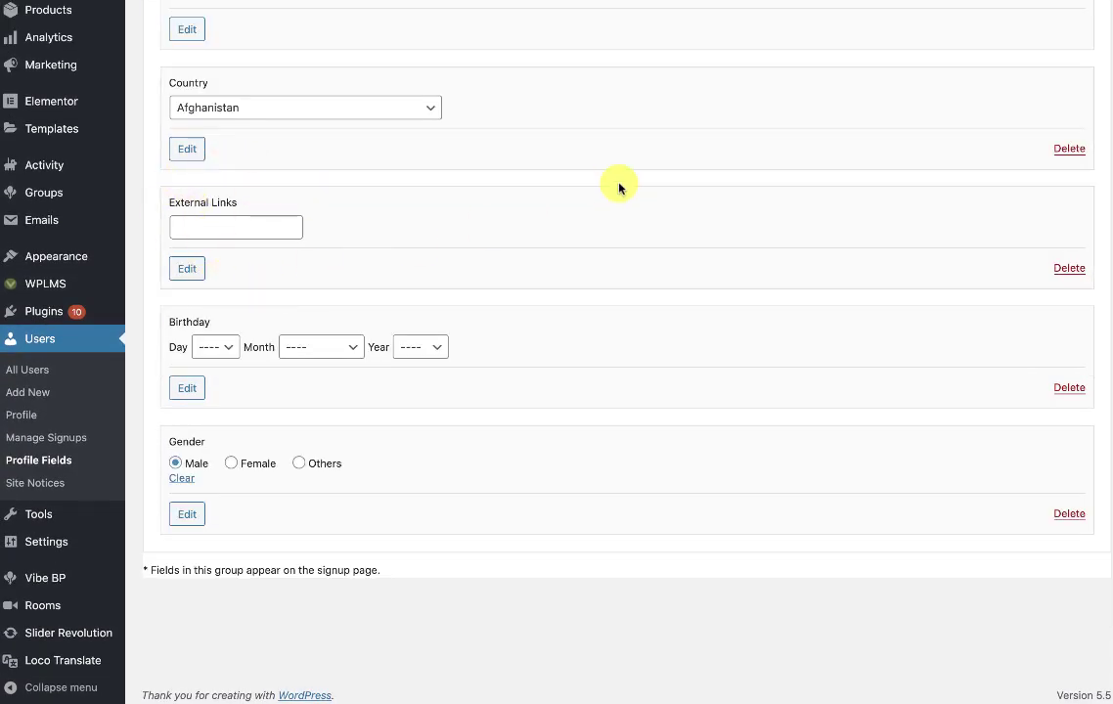
{"action": "left_click", "coordinate": [185, 274]}
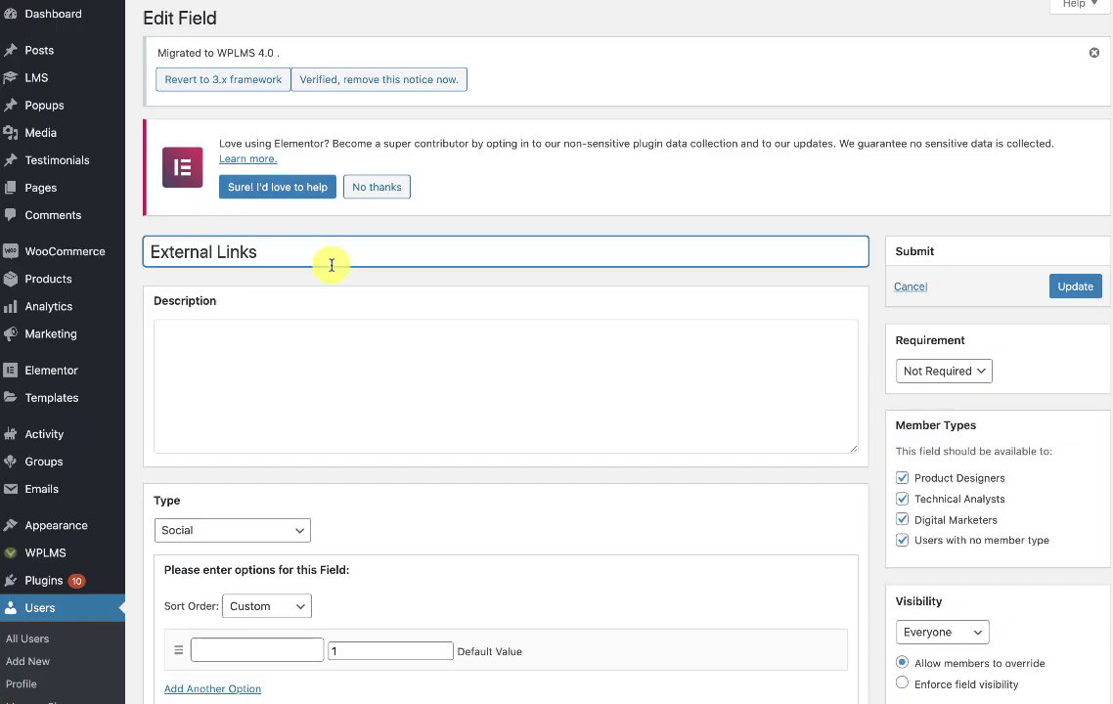
{"action": "left_click_drag", "start_coordinate": [298, 251], "coordinate": [147, 253]}
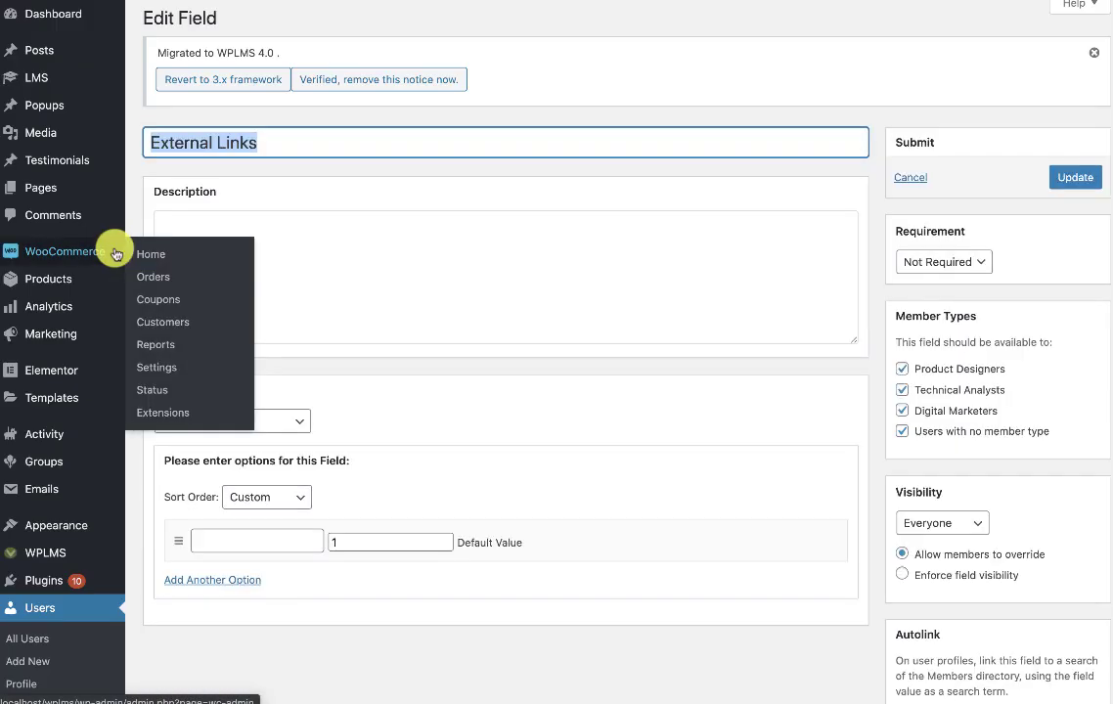
Step: Rename the field Social Media Links and verify it on the front-end profile Edit and View pages
{"action": "type", "text": "Social M"}
{"action": "left_click", "coordinate": [76, 95]}
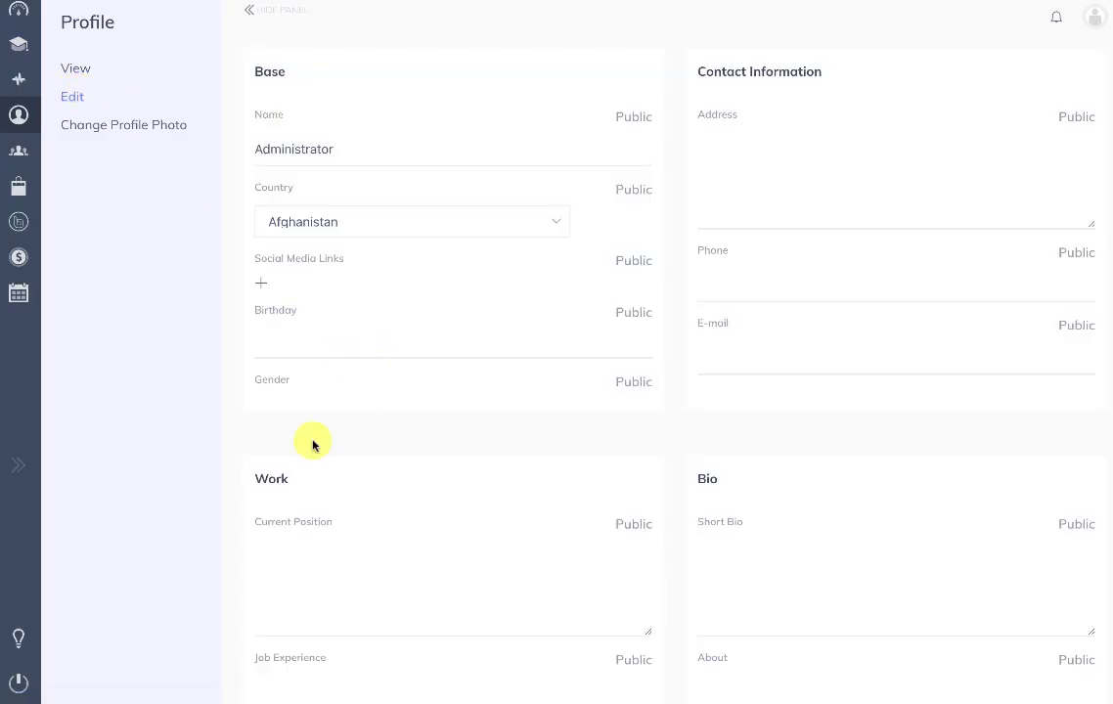
{"action": "scroll", "coordinate": [739, 468], "scroll_direction": "down", "scroll_amount": 2}
{"action": "scroll", "coordinate": [739, 472], "scroll_direction": "up", "scroll_amount": 2}
{"action": "triple_click", "coordinate": [303, 262]}
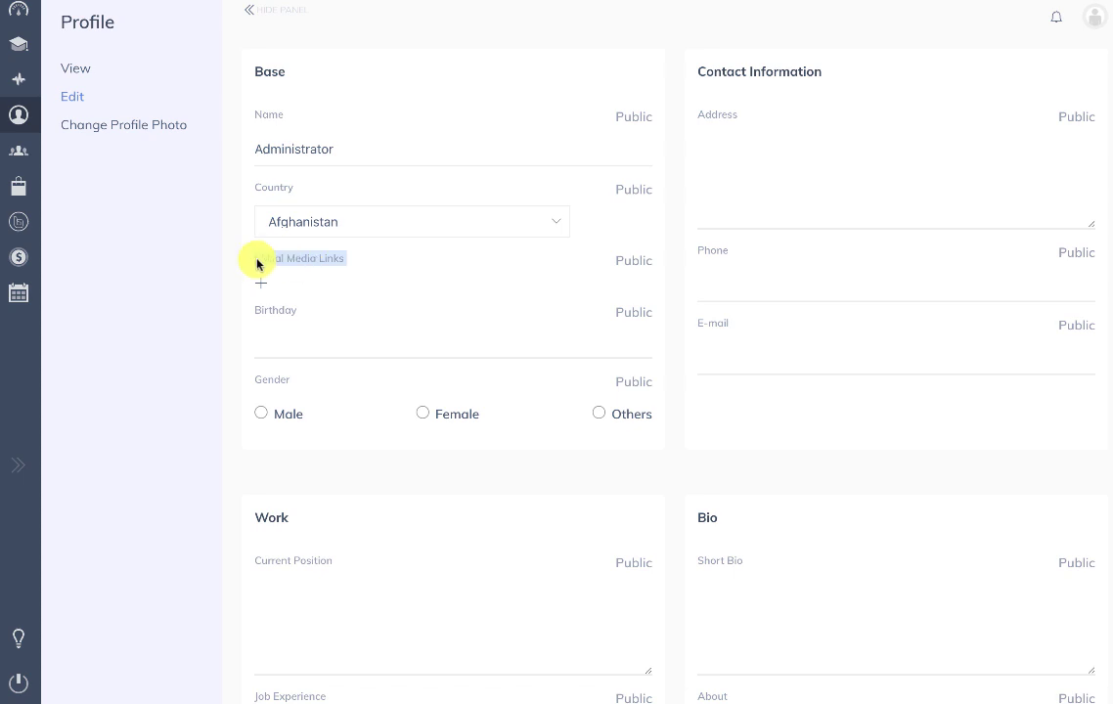
{"action": "left_click", "coordinate": [75, 70]}
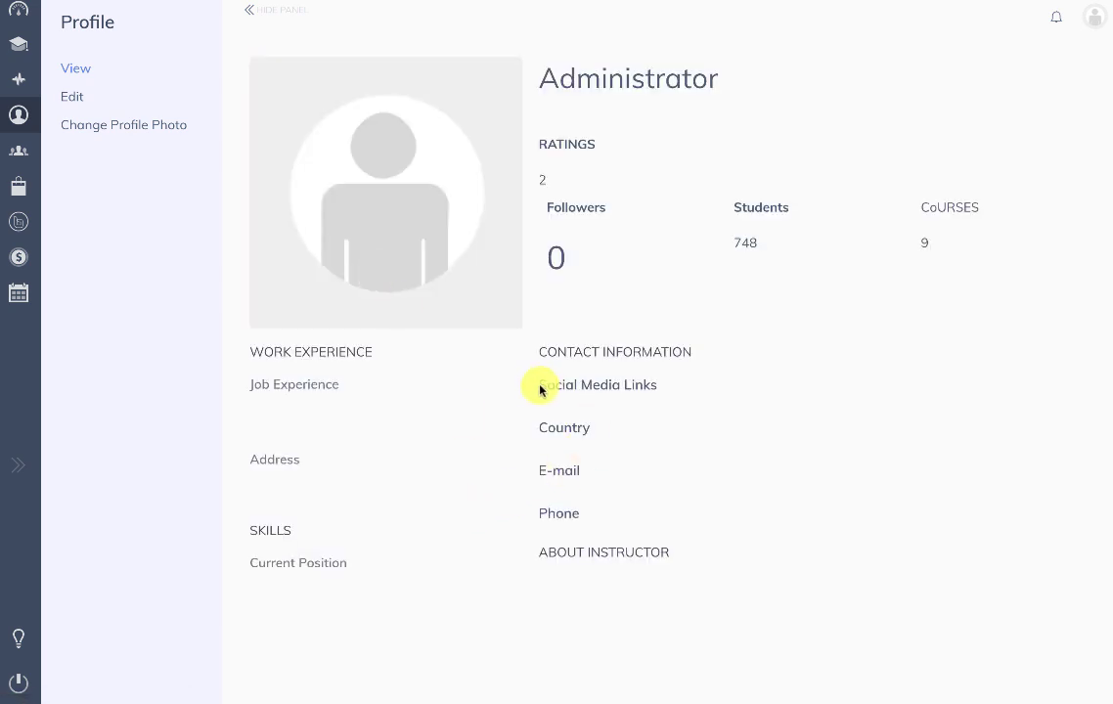
{"action": "left_click_drag", "start_coordinate": [540, 389], "coordinate": [657, 392]}
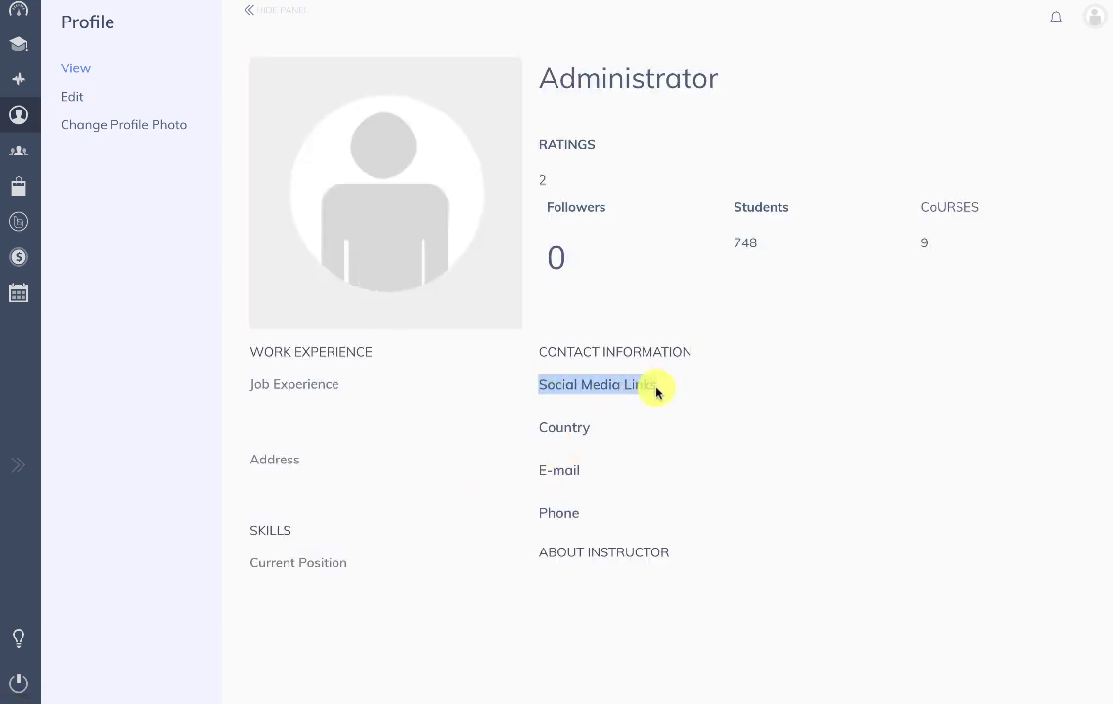
{"action": "mouse_move", "coordinate": [20, 281]}
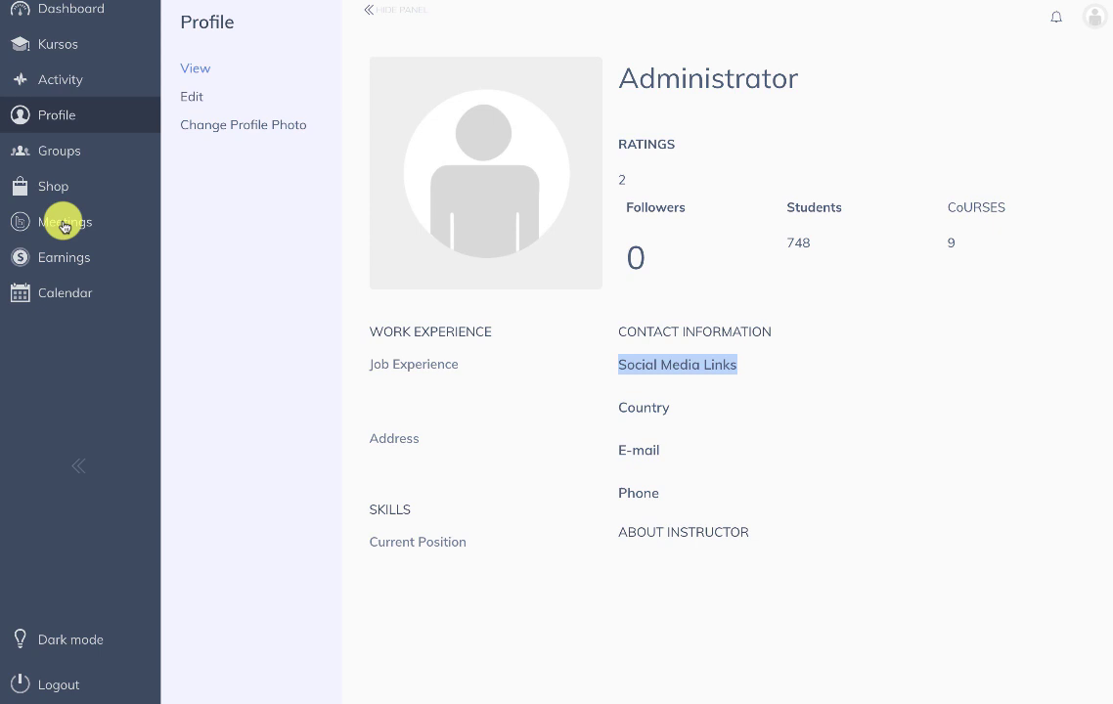
Step: Browse the Meetings, Earnings and Calendar dashboard pages, then return to the Courses list
{"action": "left_click", "coordinate": [63, 223]}
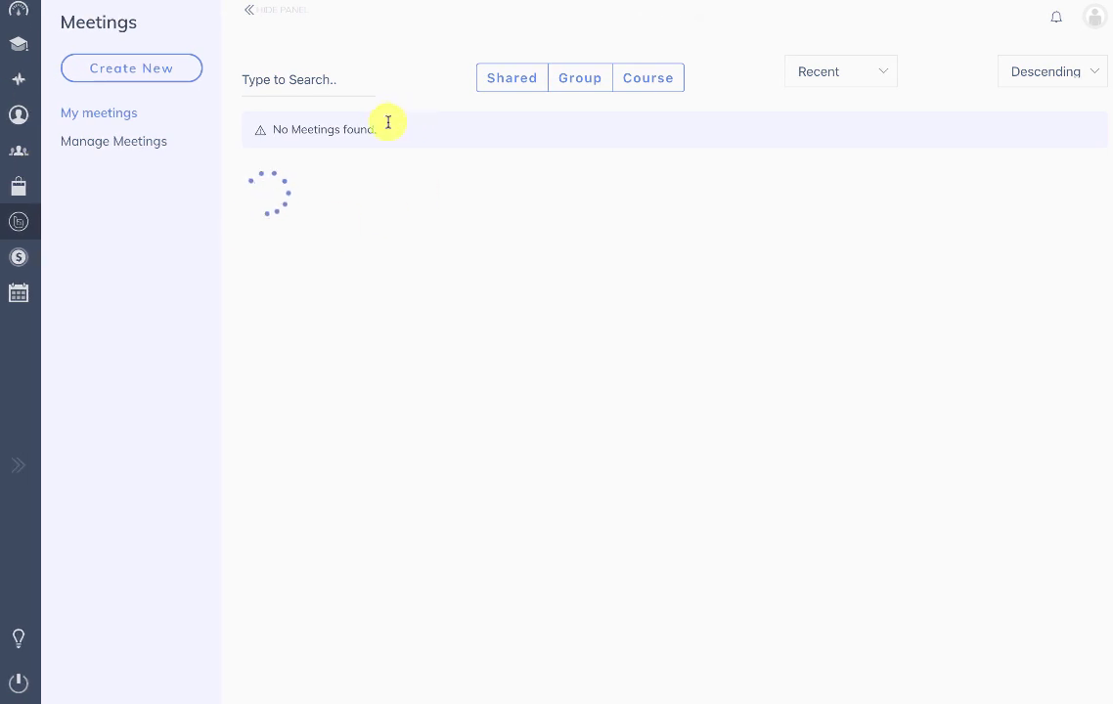
{"action": "left_click", "coordinate": [45, 254]}
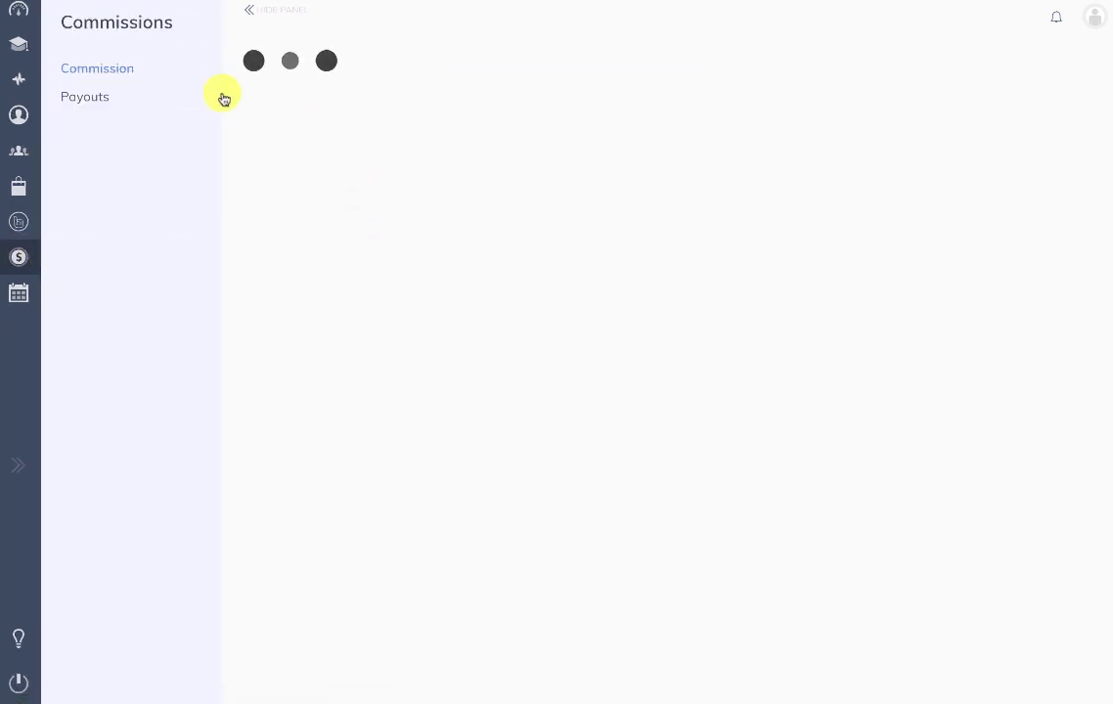
{"action": "left_click", "coordinate": [39, 225]}
{"action": "mouse_move", "coordinate": [55, 323]}
{"action": "left_click", "coordinate": [59, 292]}
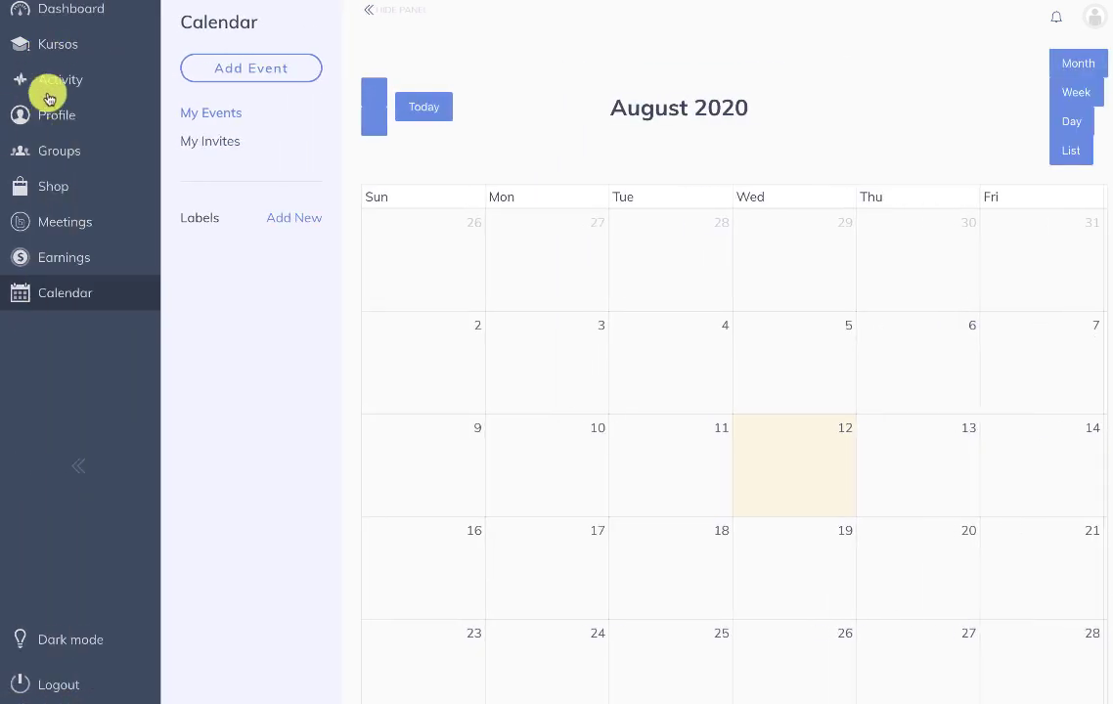
{"action": "left_click", "coordinate": [53, 47]}
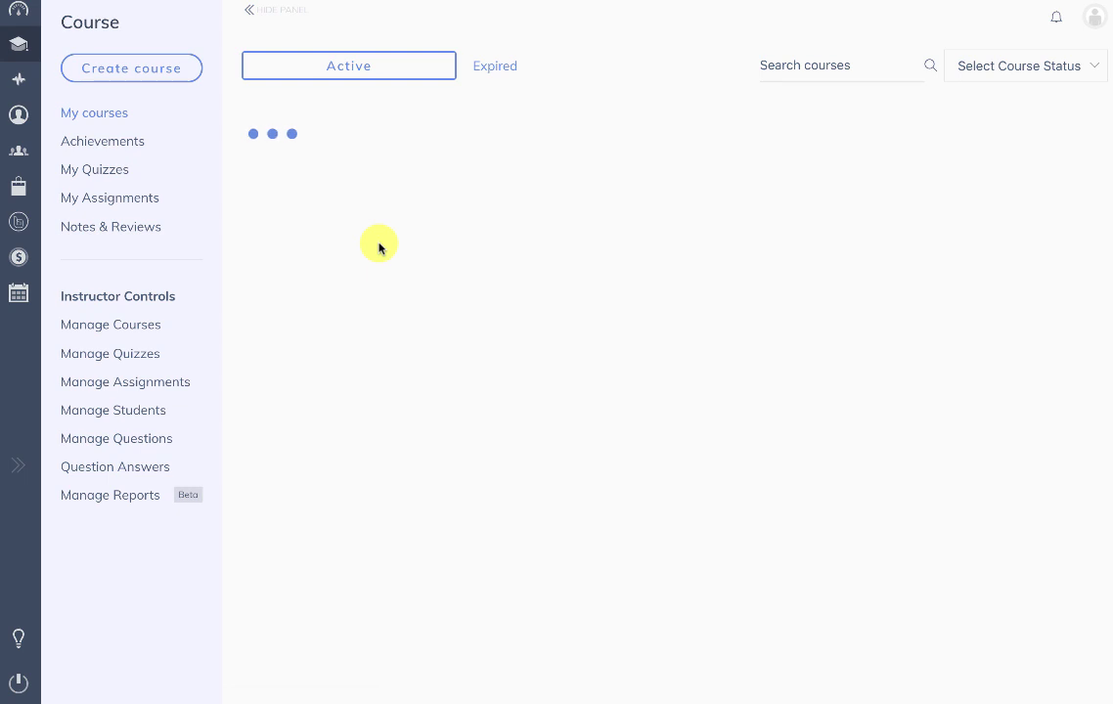